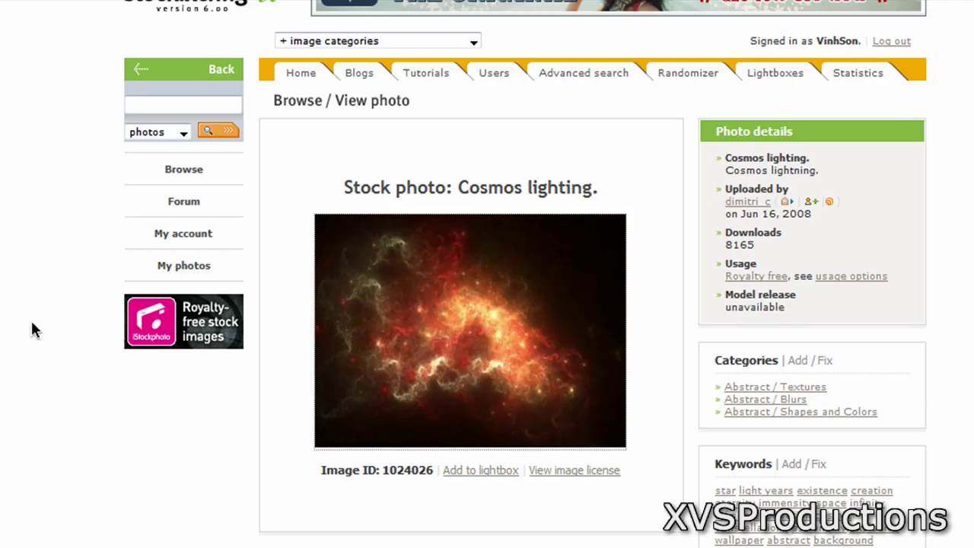
# Step: Return from the Stock.xchng Cosmos photo page to SPACE.aep's Main Comp in After Effects
pyautogui.moveTo(461, 323)
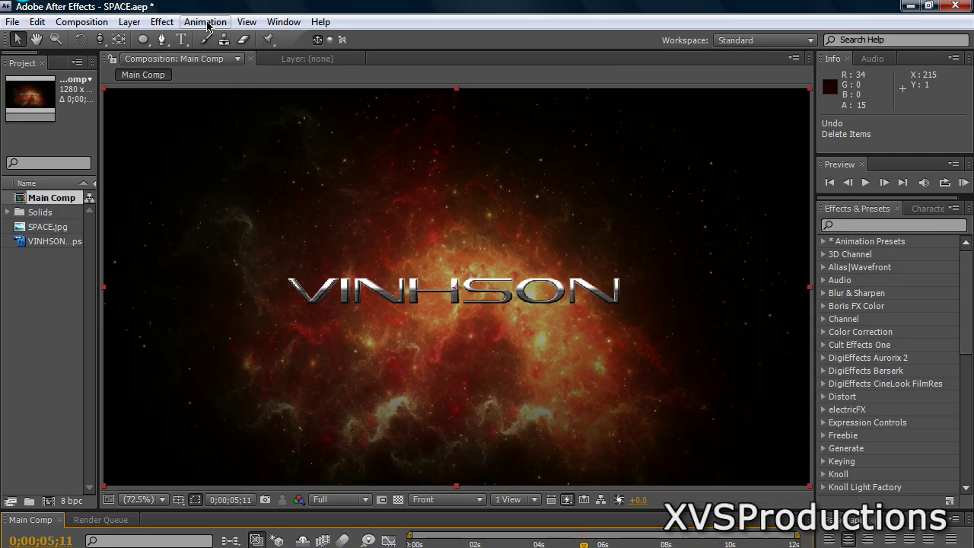
# Step: Create a 1280×720, 29.97 fps, 12-second composition named 'Main Comp #2'
pyautogui.click(85, 22)
pyautogui.click(93, 39)
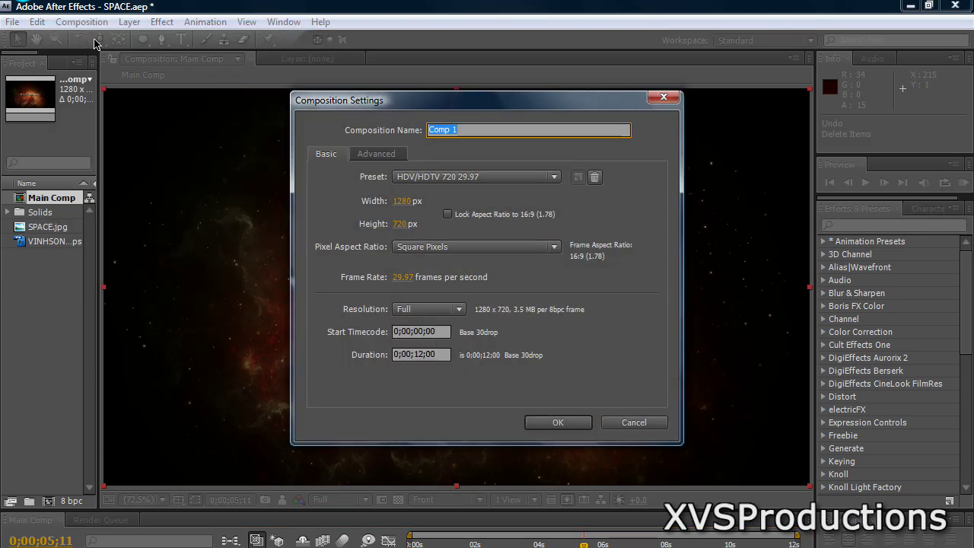
pyautogui.write('Main Comp #2')
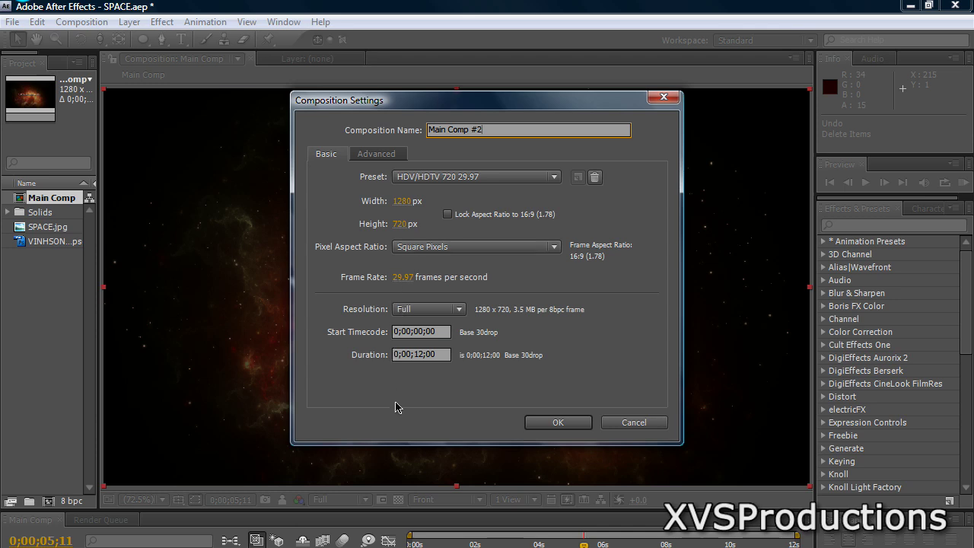
pyautogui.click(549, 425)
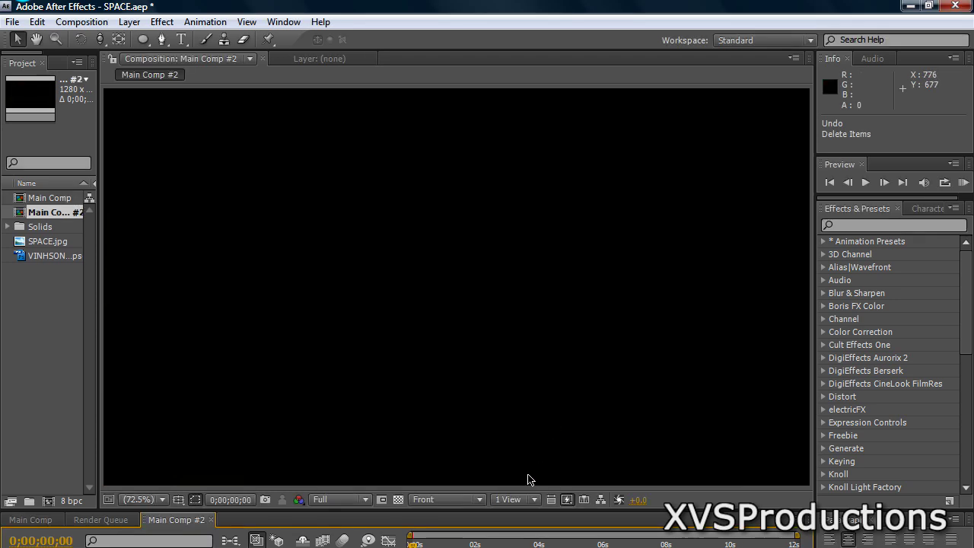
# Step: Add a comp-sized 1280×720 black solid named 'BG' to Main Comp #2
pyautogui.moveTo(525, 509); pyautogui.dragTo(524, 424)
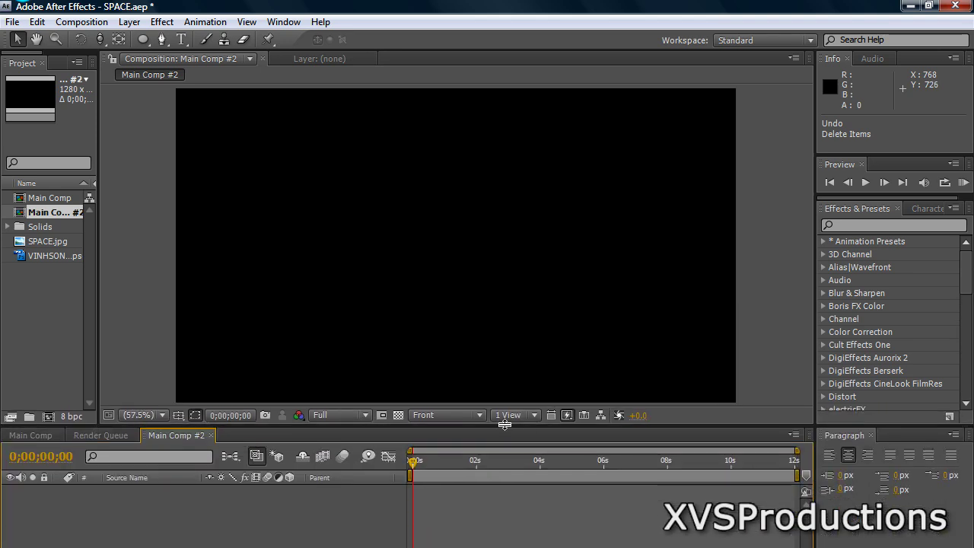
pyautogui.click(126, 22)
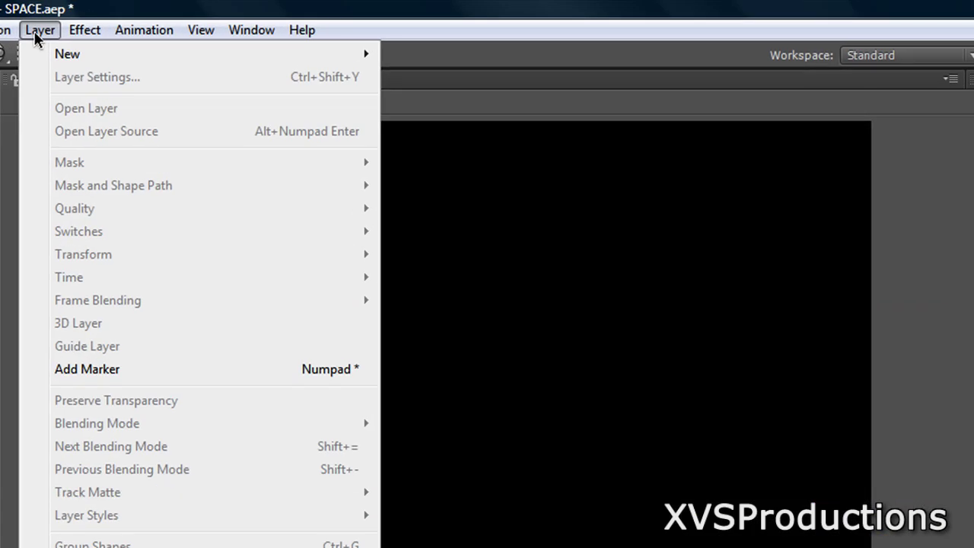
pyautogui.moveTo(72, 56)
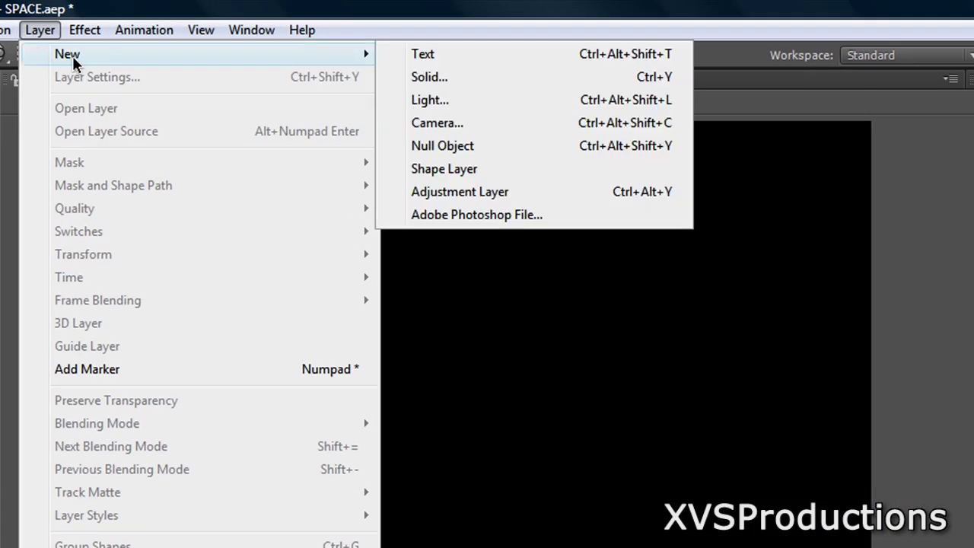
pyautogui.click(460, 76)
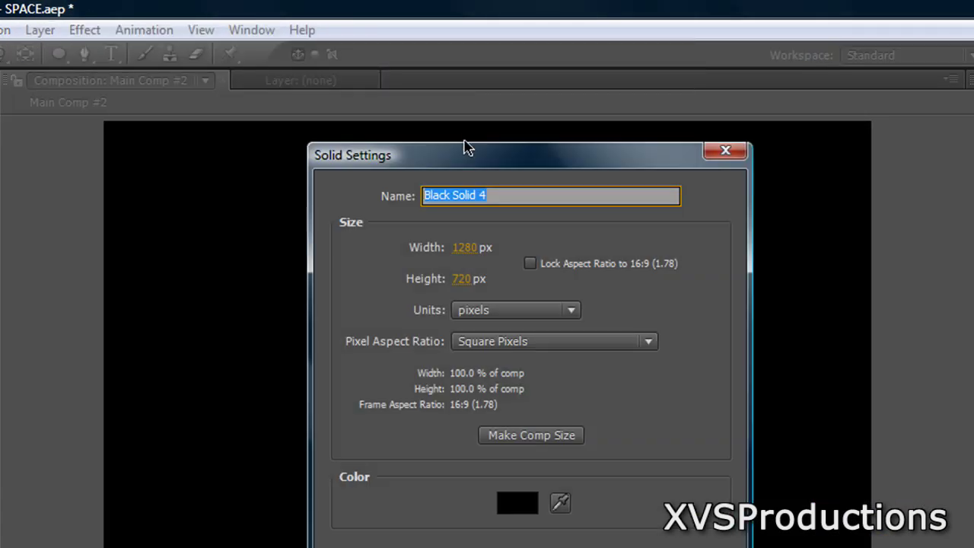
pyautogui.write('BG')
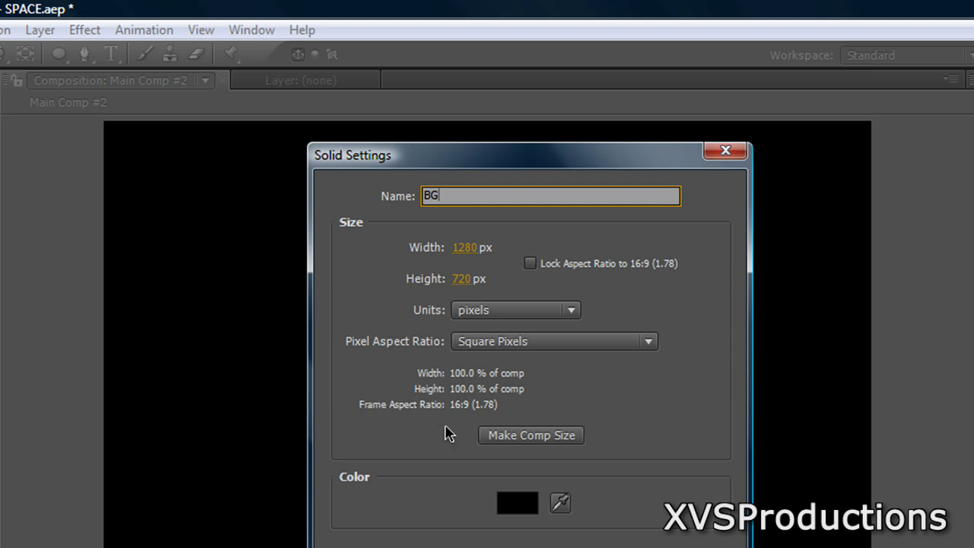
pyautogui.click(541, 435)
pyautogui.click(518, 502)
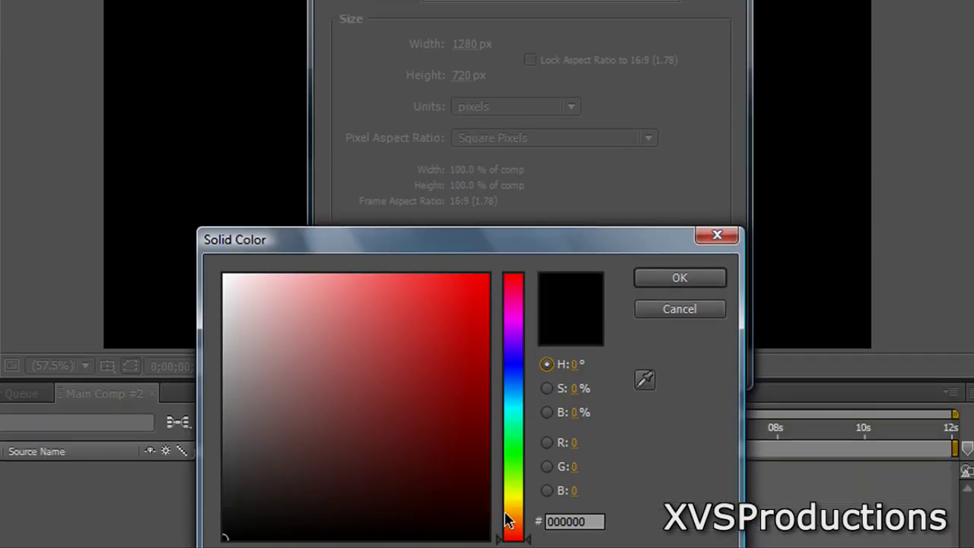
pyautogui.moveTo(488, 525); pyautogui.dragTo(482, 538)
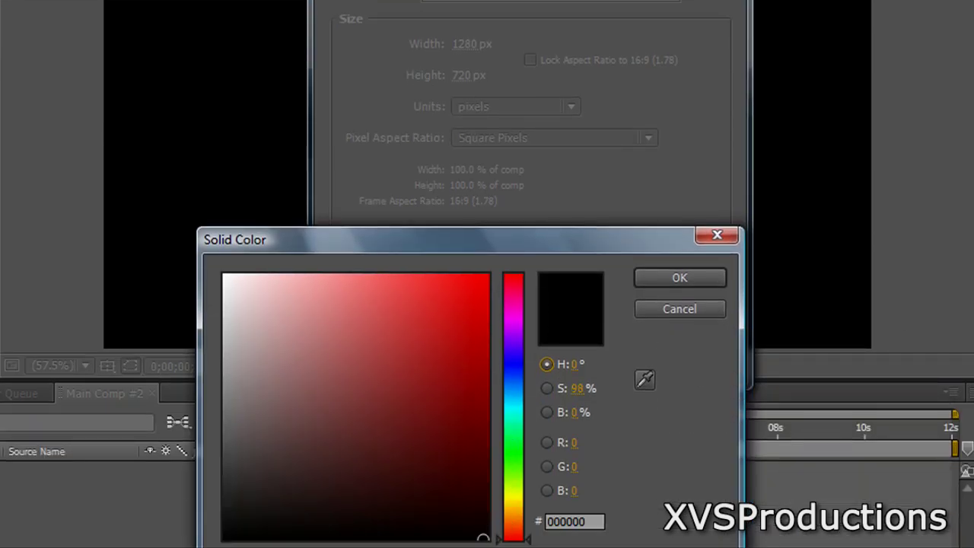
pyautogui.click(680, 278)
pyautogui.click(613, 366)
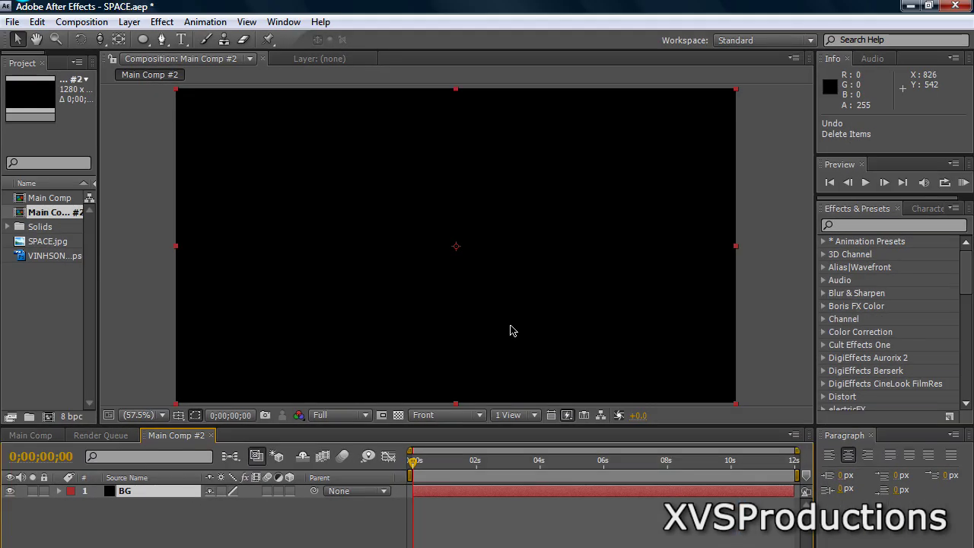
# Step: Place SPACE.jpg above the BG solid and scale it down to 41%
pyautogui.moveTo(44, 242); pyautogui.dragTo(463, 253)
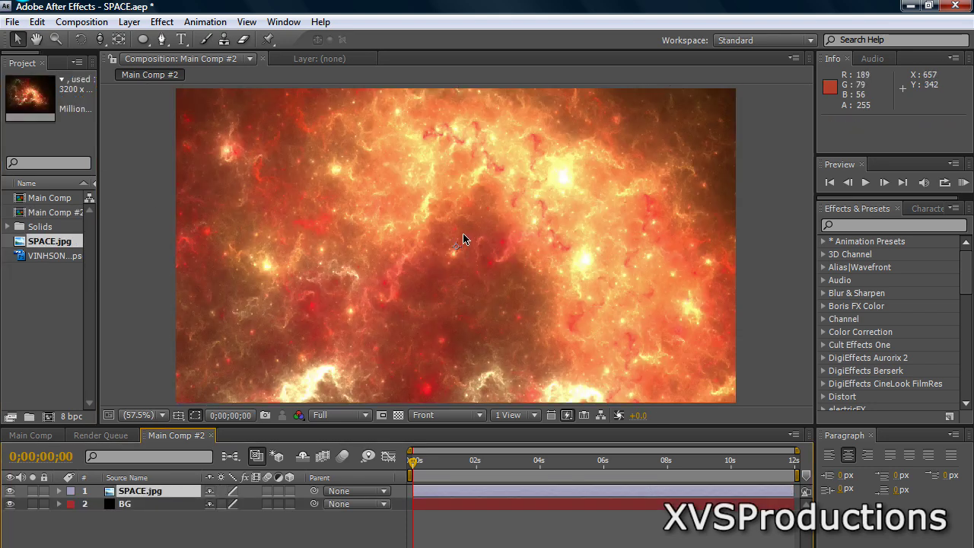
pyautogui.scroll(-3, 464, 242)
pyautogui.press('s')
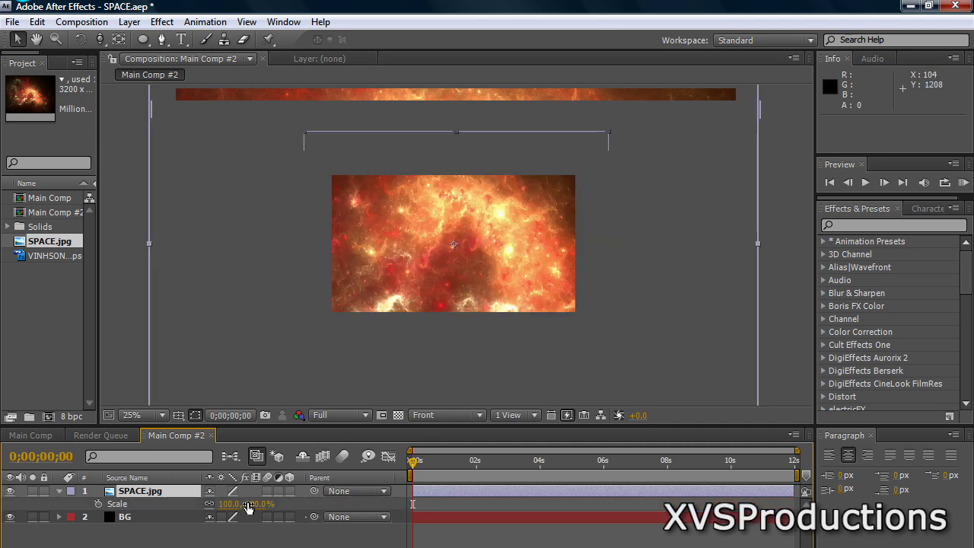
pyautogui.moveTo(251, 504); pyautogui.dragTo(215, 512)
pyautogui.press('Return')
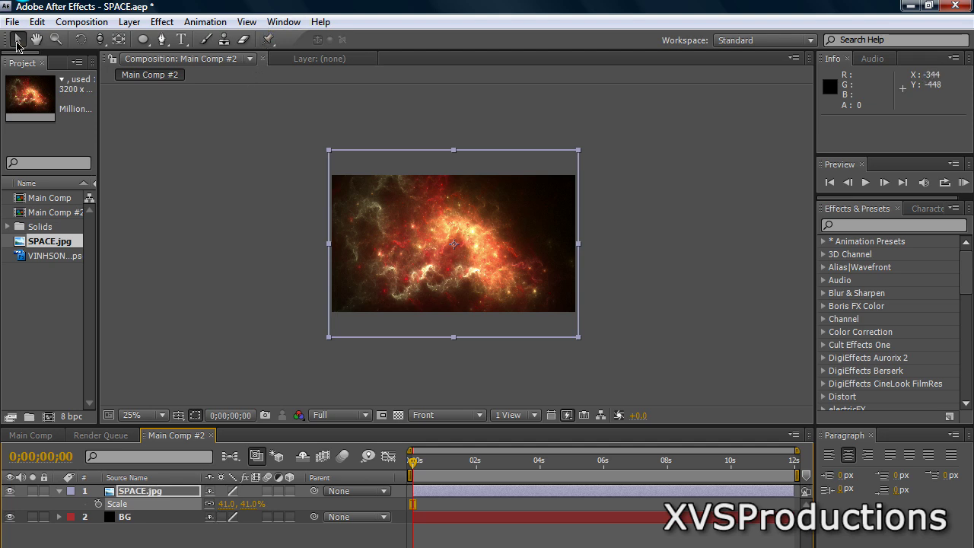
pyautogui.click(190, 133)
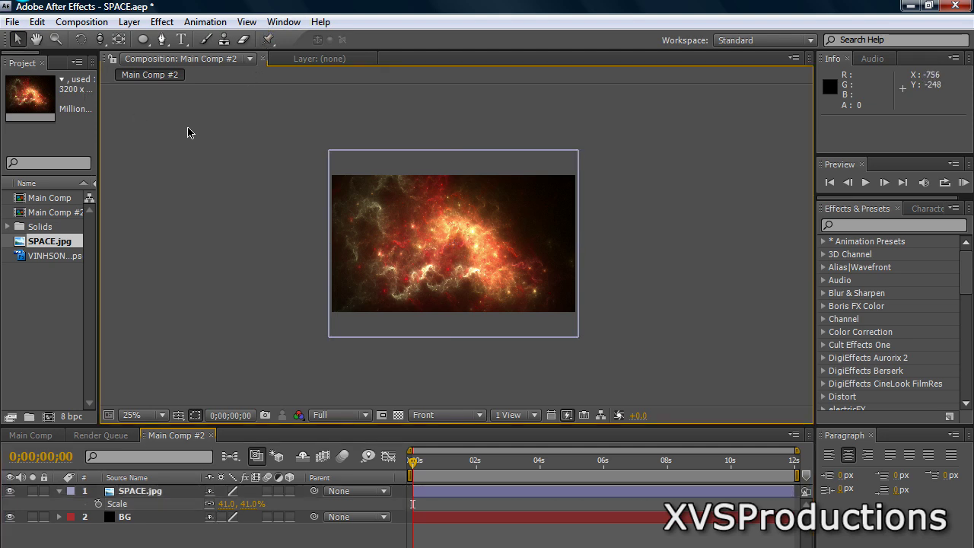
pyautogui.click(129, 22)
# Step: Create a comp-sized black solid named 'VIN' on top of the layer stack
pyautogui.moveTo(243, 39)
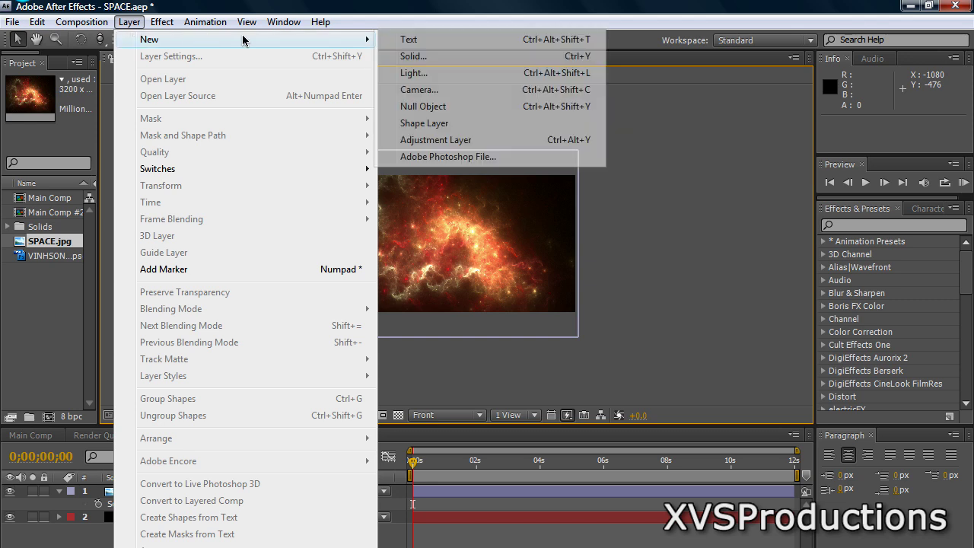
pyautogui.click(407, 57)
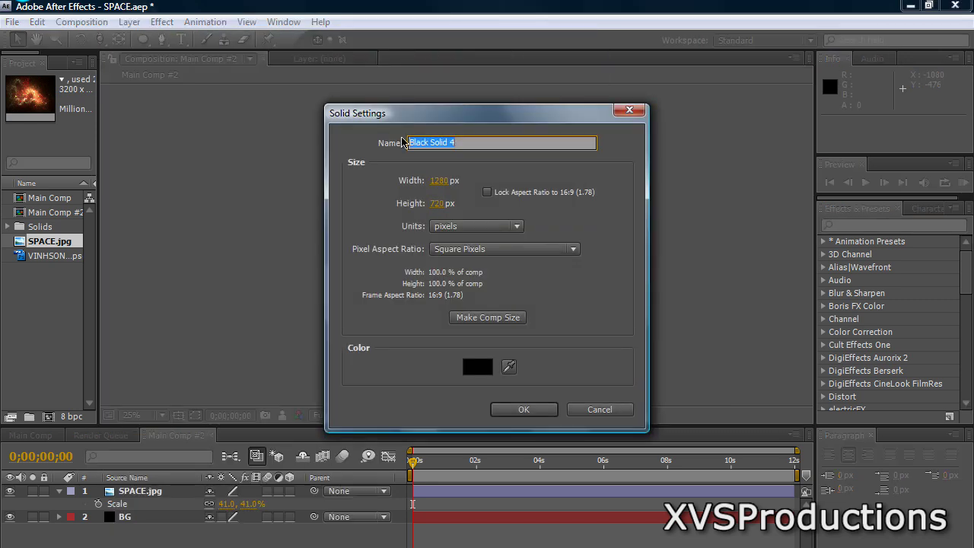
pyautogui.write('VIN')
pyautogui.click(464, 317)
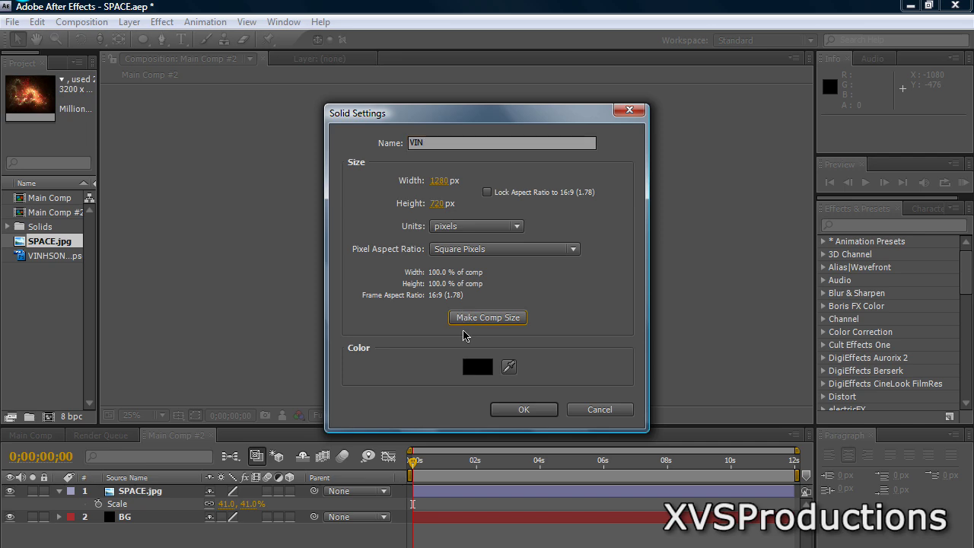
pyautogui.click(517, 410)
# Step: Draw an elliptical mask spanning the whole VIN solid with the Ellipse Tool
pyautogui.click(145, 40)
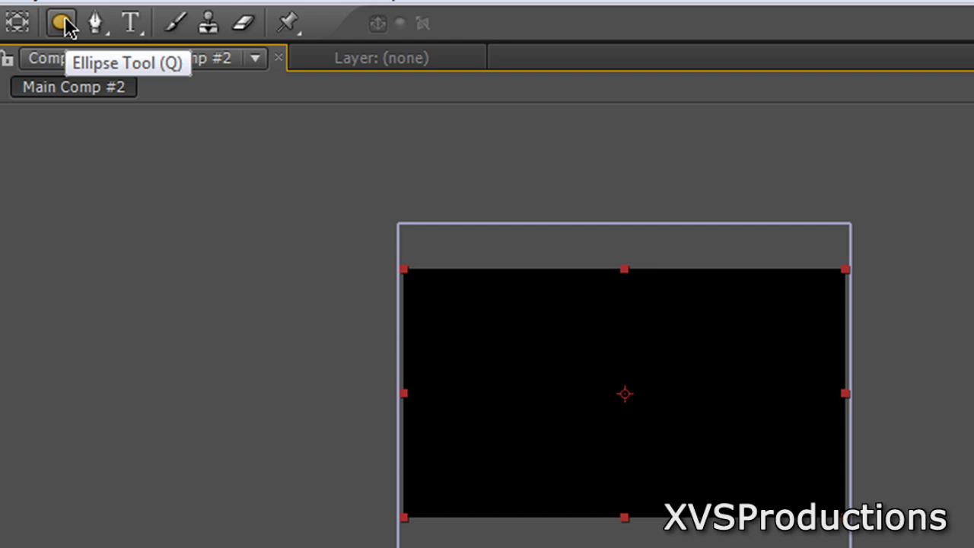
pyautogui.click(63, 24)
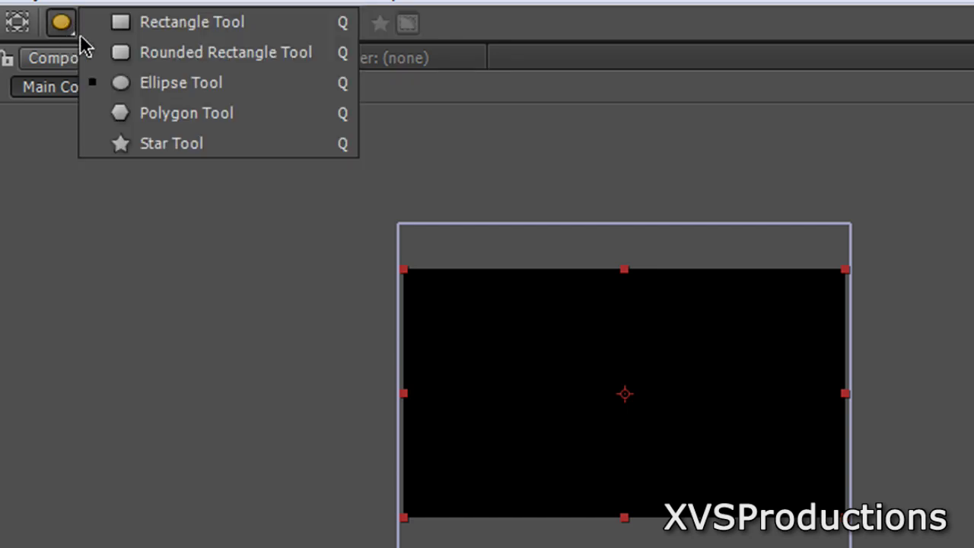
pyautogui.click(139, 95)
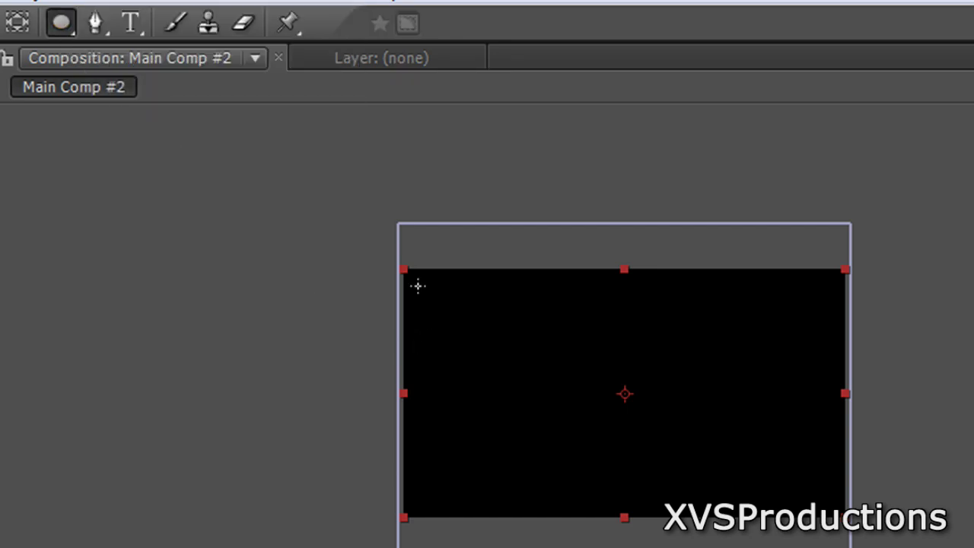
pyautogui.moveTo(405, 268); pyautogui.dragTo(841, 517)
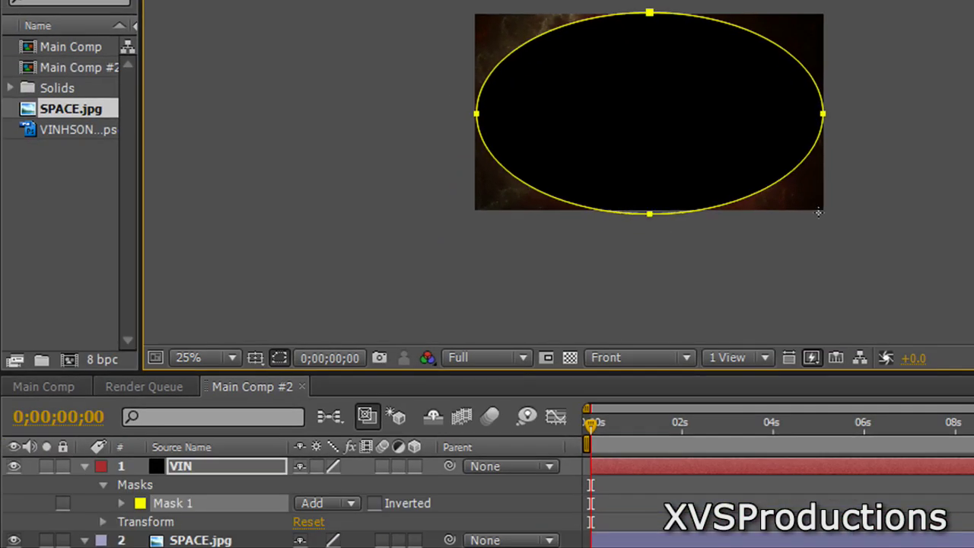
# Step: Set VIN's Mask 1 to Subtract with a 328-pixel feather
pyautogui.click(327, 504)
pyautogui.click(328, 489)
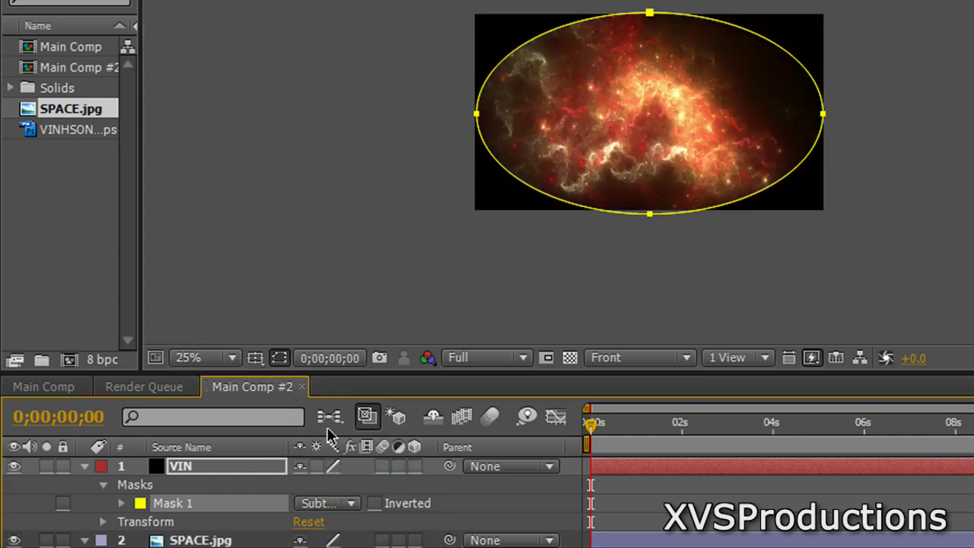
pyautogui.press('f')
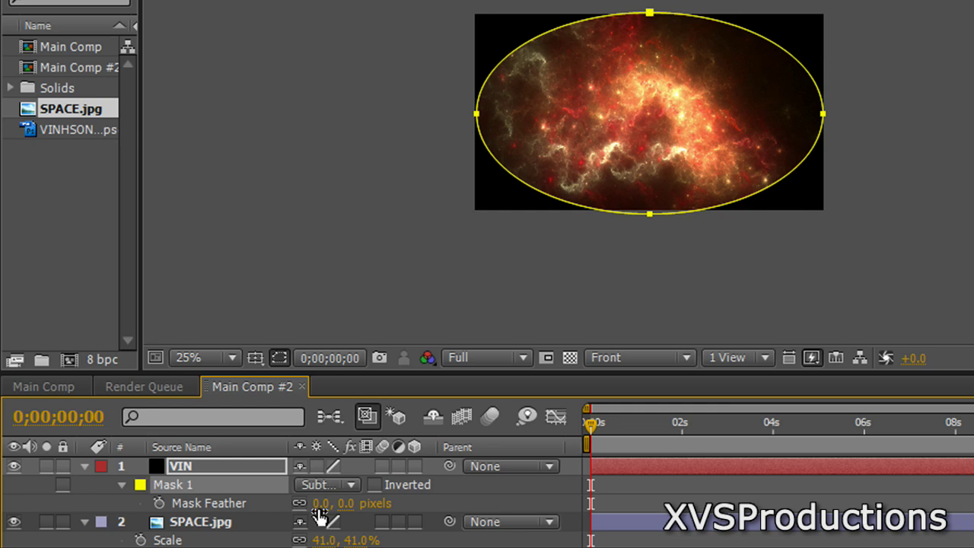
pyautogui.moveTo(320, 504); pyautogui.dragTo(664, 494)
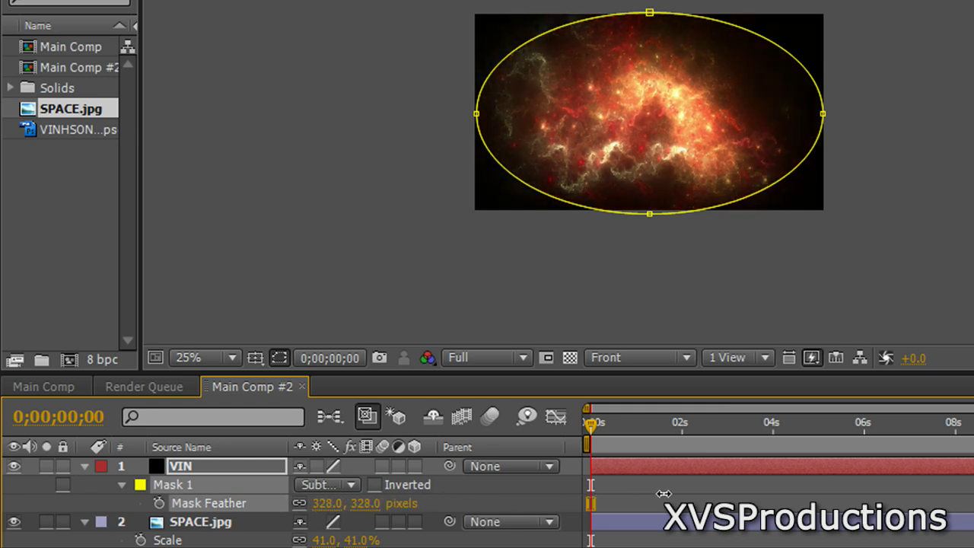
pyautogui.click(664, 498)
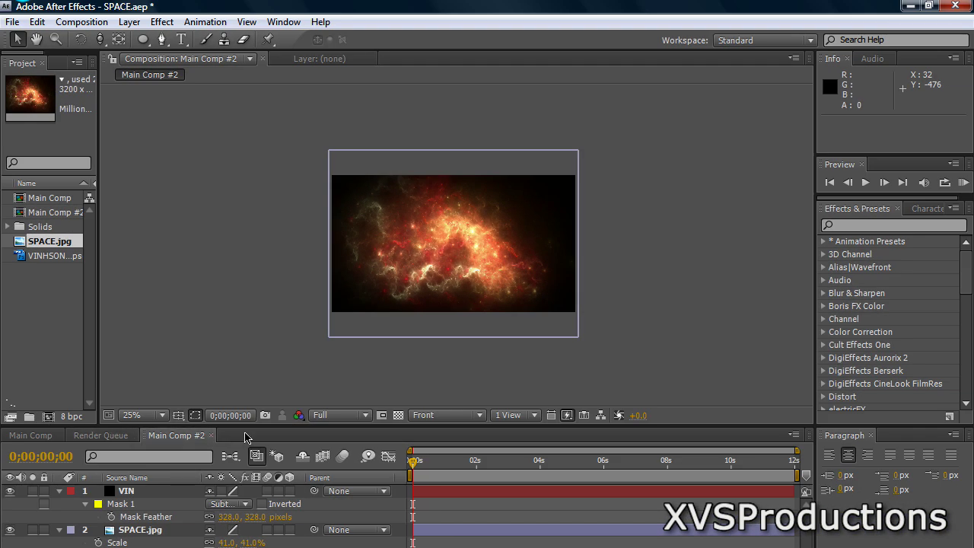
# Step: Zoom the view to 50%, collapse the layer properties and select SPACE.jpg
pyautogui.moveTo(252, 423); pyautogui.dragTo(254, 395)
pyautogui.press('.')
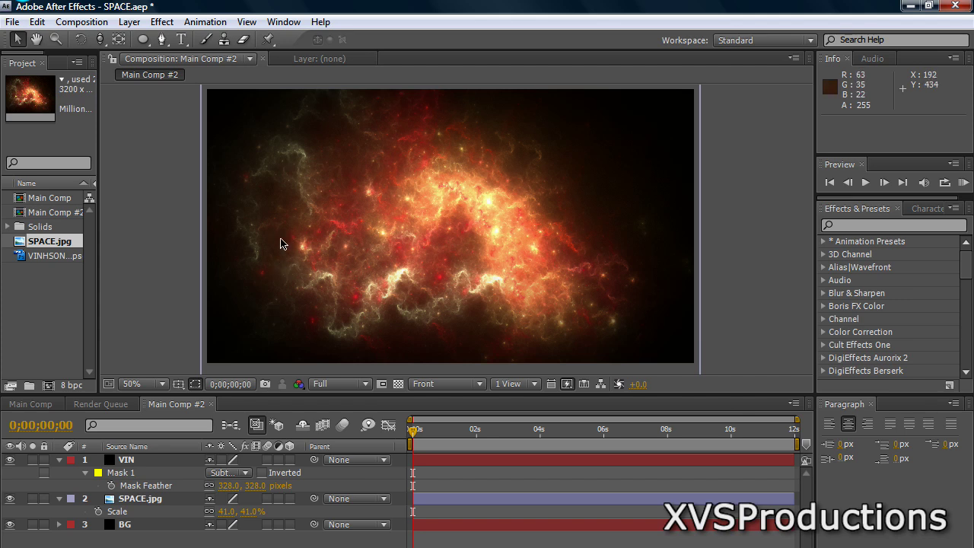
pyautogui.click(61, 468)
pyautogui.click(61, 461)
pyautogui.click(60, 473)
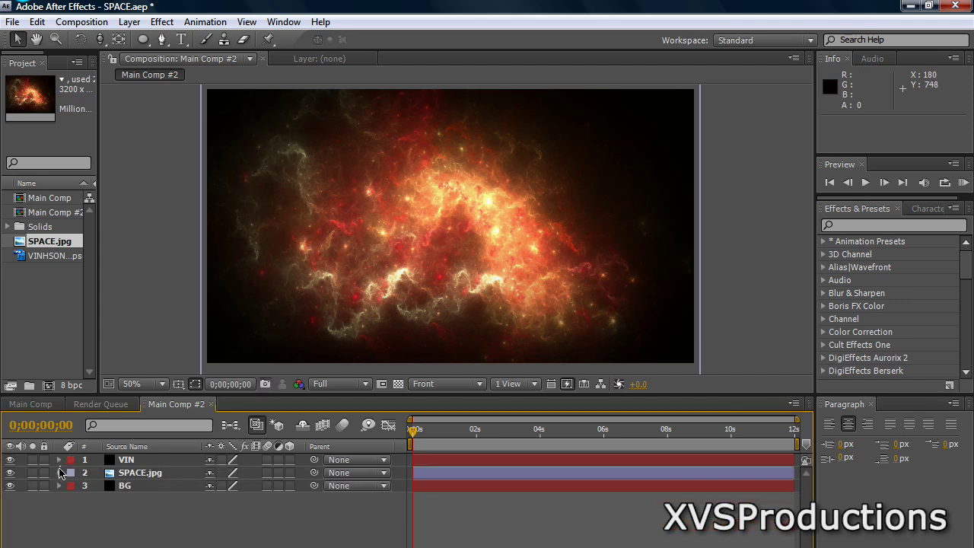
pyautogui.click(132, 476)
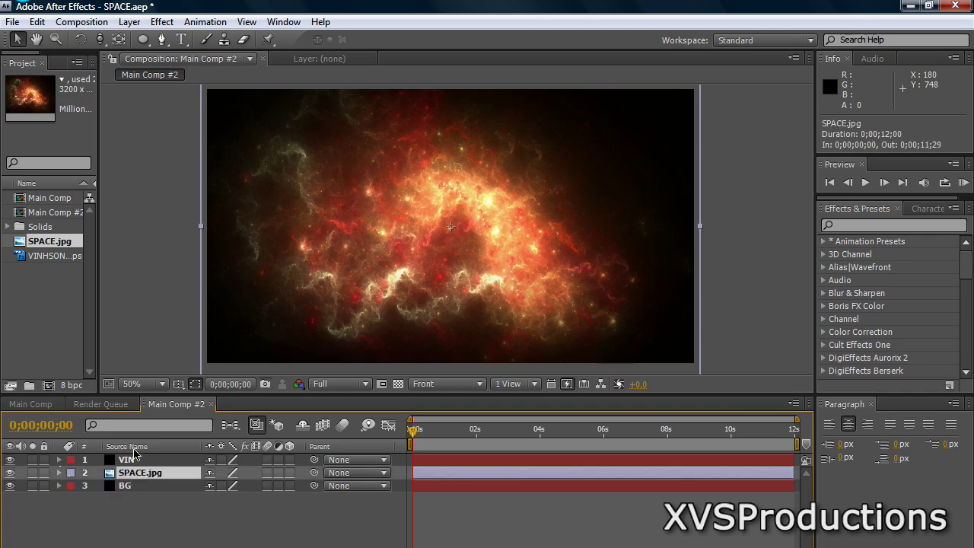
# Step: Apply Curves to SPACE.jpg with an S-curve darkening shadows and lifting mid-tones
pyautogui.click(161, 22)
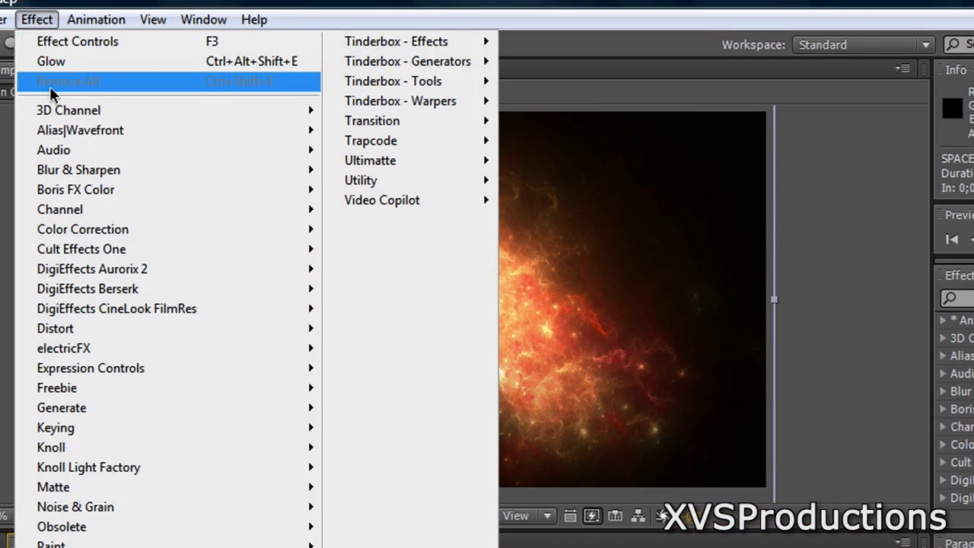
pyautogui.moveTo(114, 226)
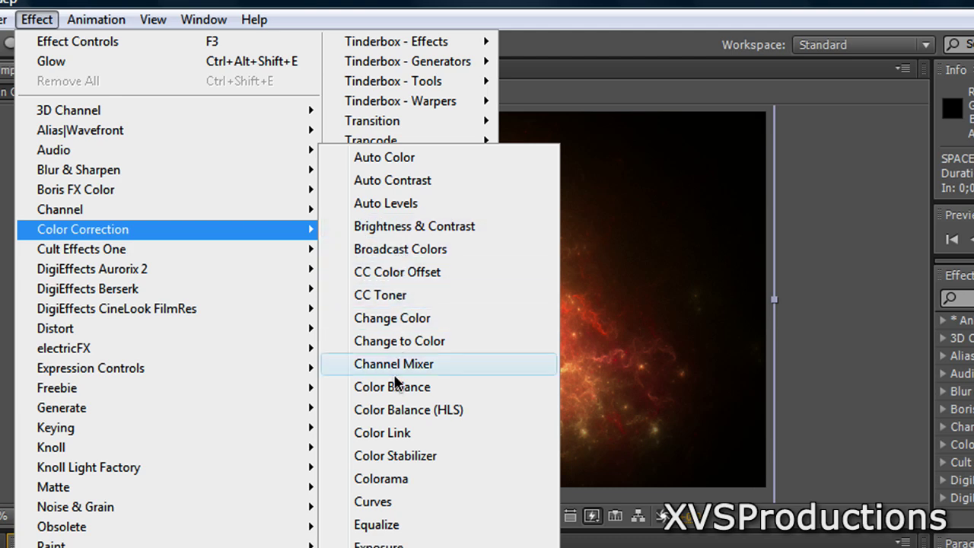
pyautogui.click(391, 498)
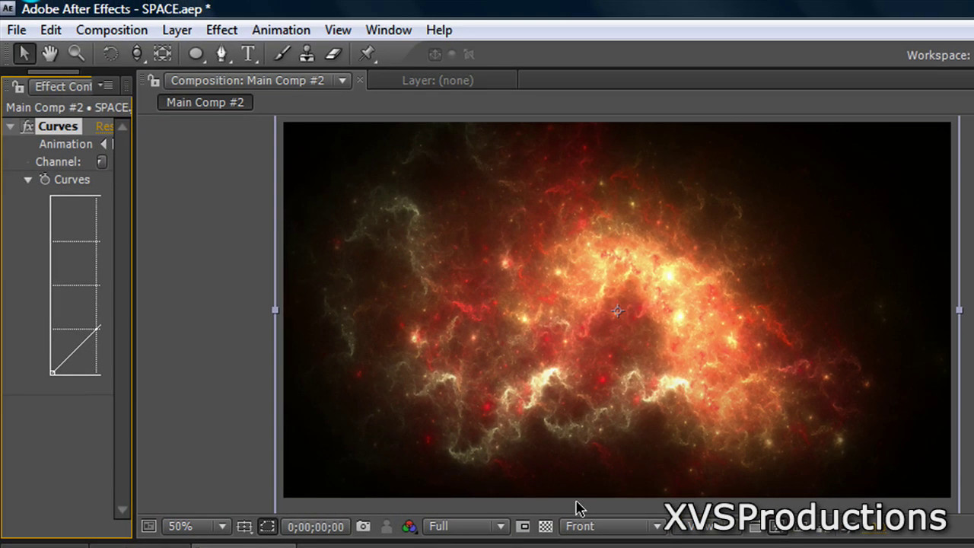
pyautogui.moveTo(141, 429); pyautogui.dragTo(274, 425)
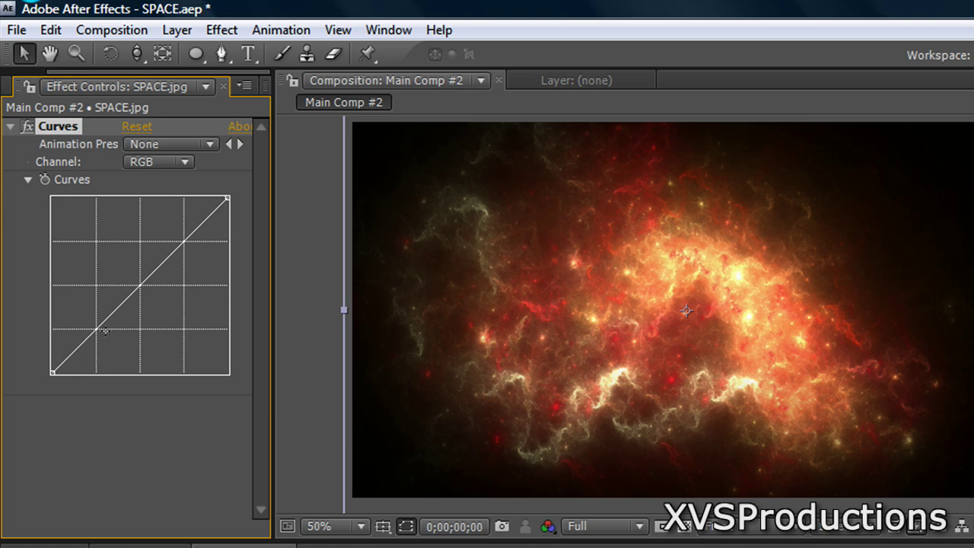
pyautogui.moveTo(96, 324); pyautogui.dragTo(107, 341)
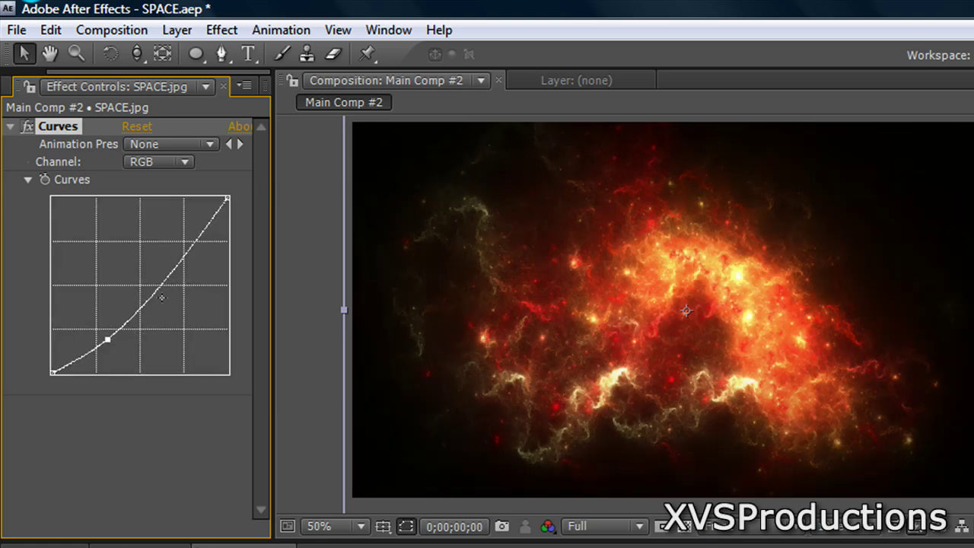
pyautogui.moveTo(157, 293); pyautogui.dragTo(151, 283)
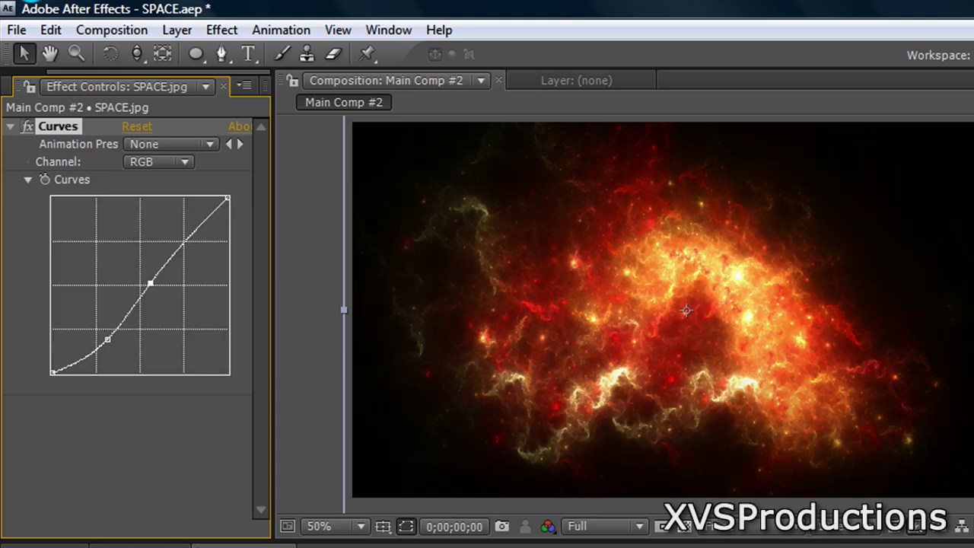
pyautogui.click(9, 126)
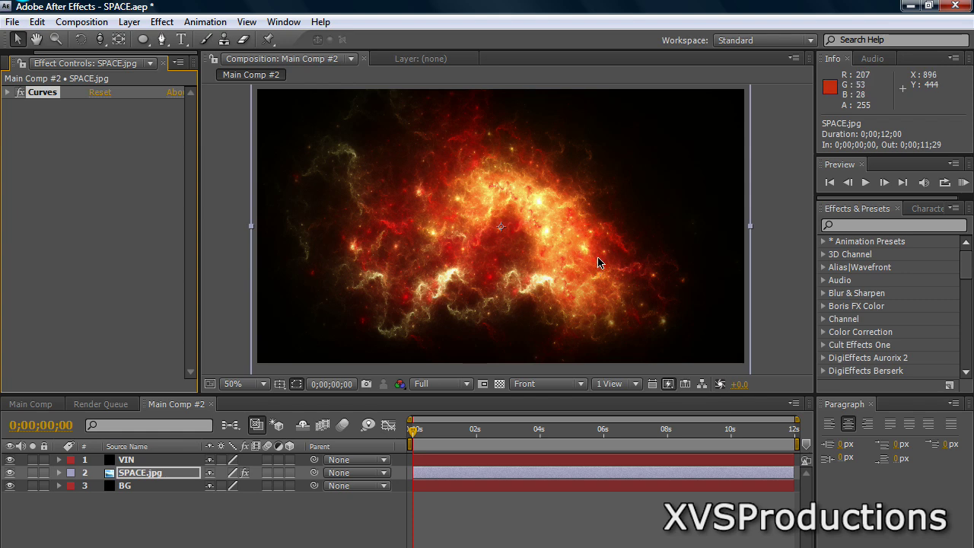
pyautogui.moveTo(417, 431); pyautogui.dragTo(582, 448)
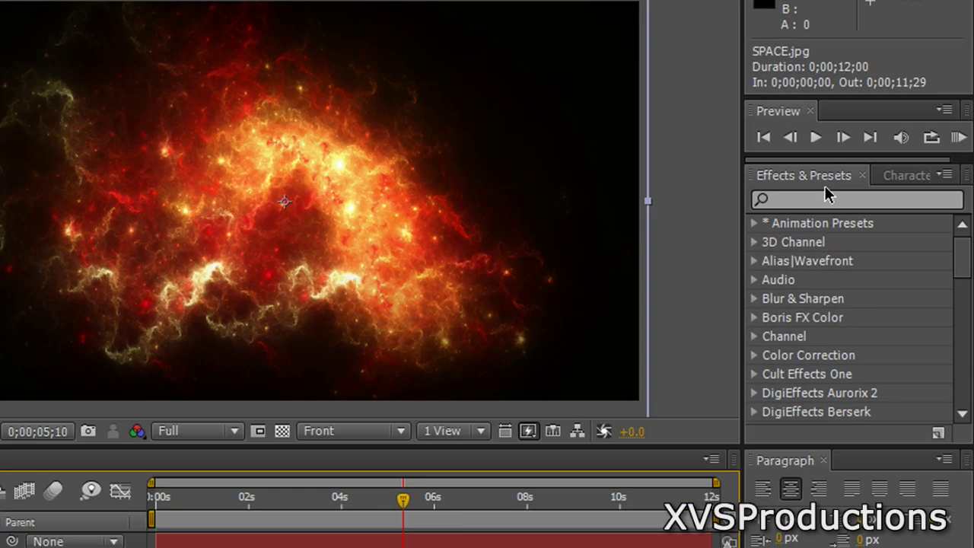
# Step: Search Effects & Presets for CC Particle World
pyautogui.click(870, 225)
pyautogui.write('c particle world')
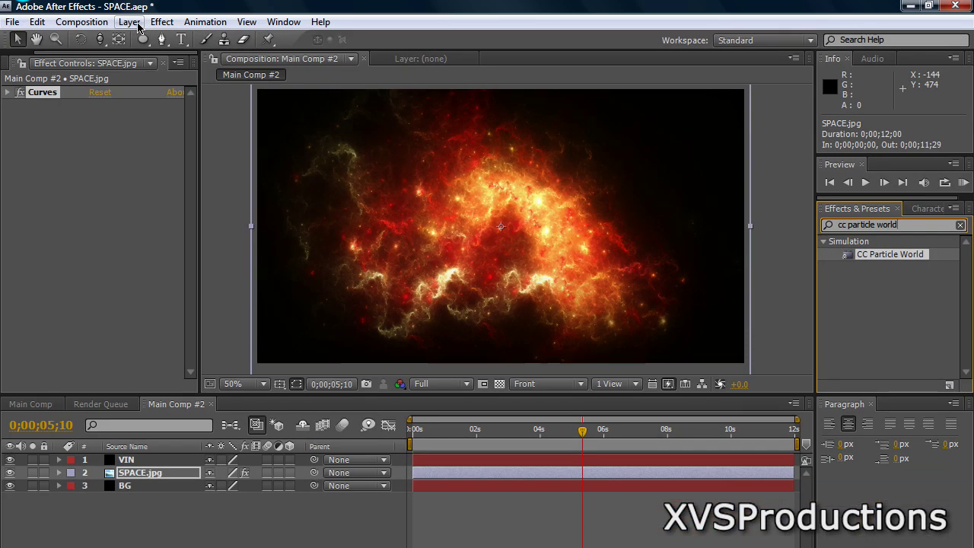
pyautogui.click(128, 22)
pyautogui.click(95, 260)
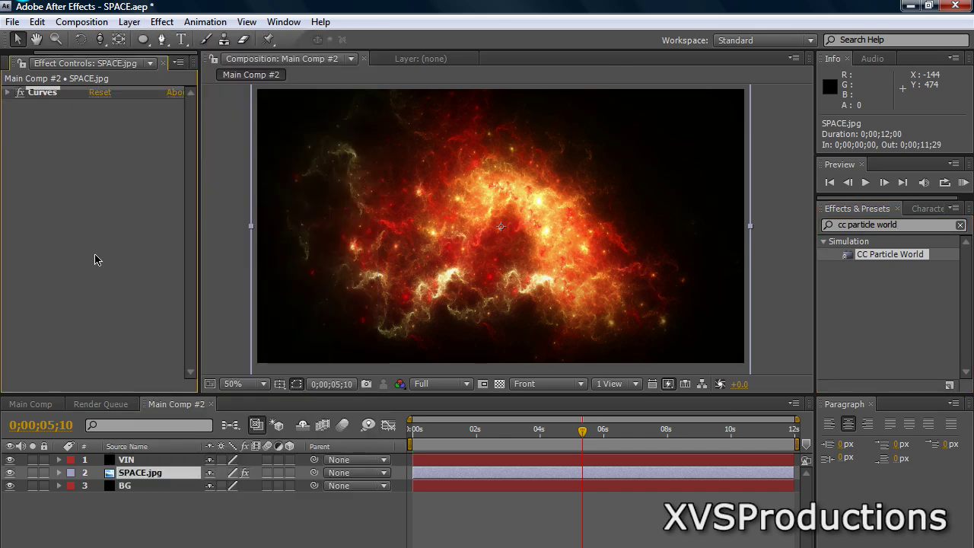
# Step: Create a comp-sized black solid named 'Star Particles'
pyautogui.click(128, 21)
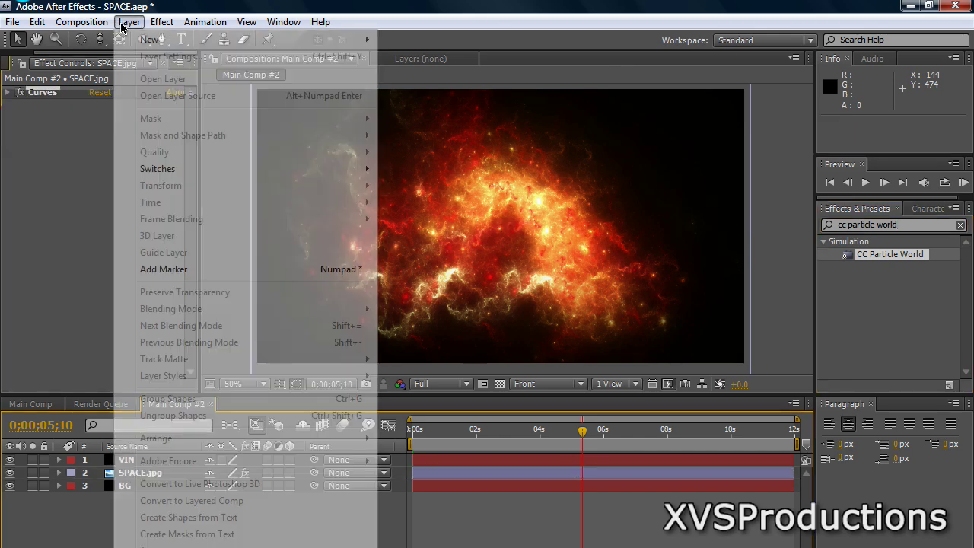
pyautogui.moveTo(184, 42)
pyautogui.click(429, 54)
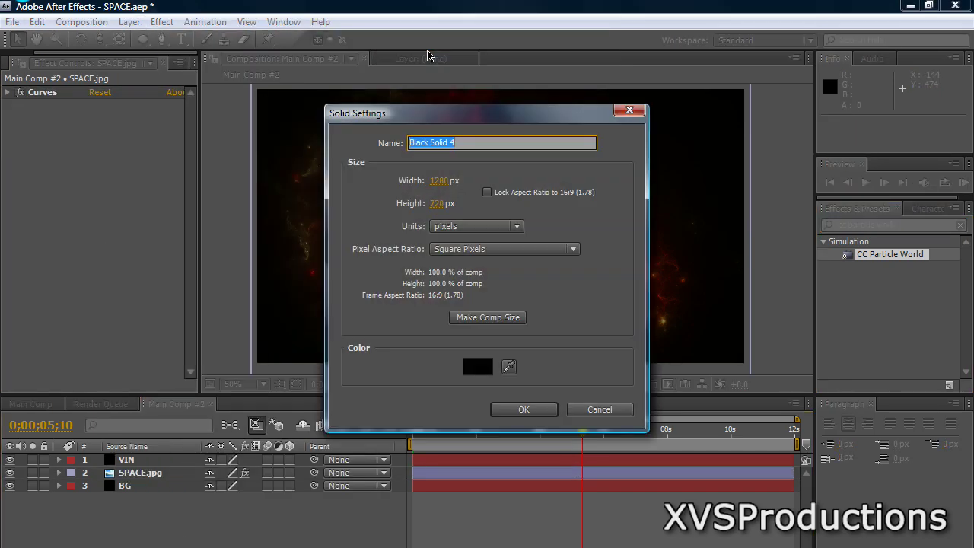
pyautogui.write('Star Particles')
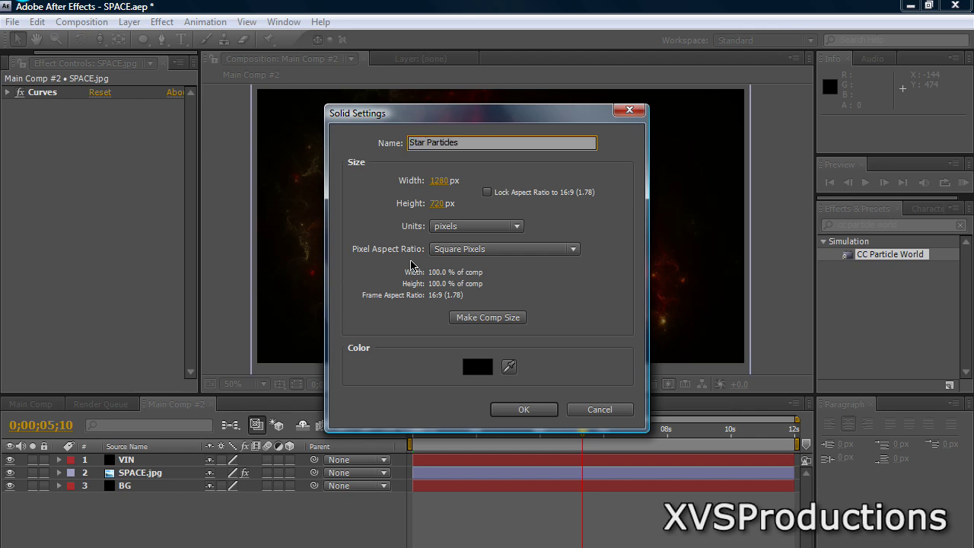
pyautogui.click(515, 412)
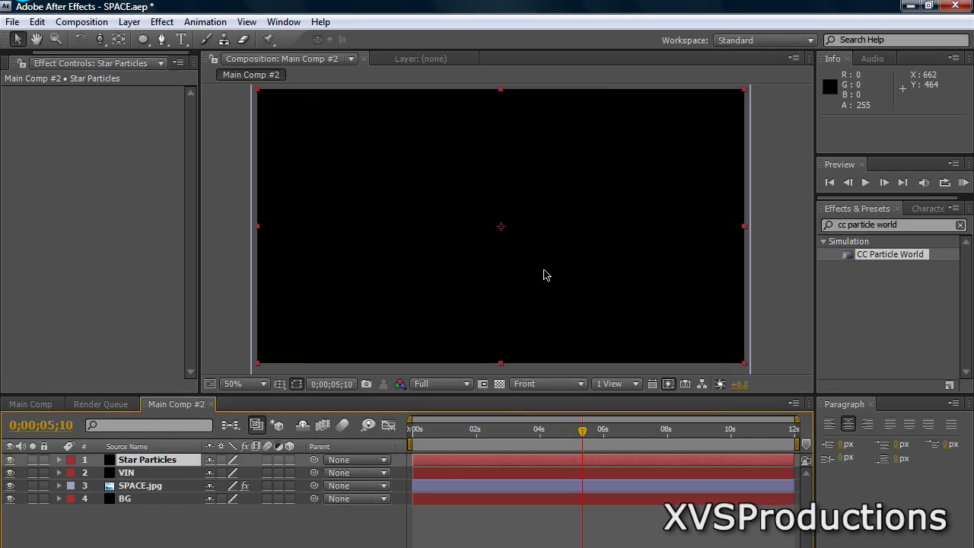
# Step: Apply CC Particle World to Star Particles, turn its Grid off and make the layer 3D
pyautogui.moveTo(913, 260); pyautogui.dragTo(114, 460)
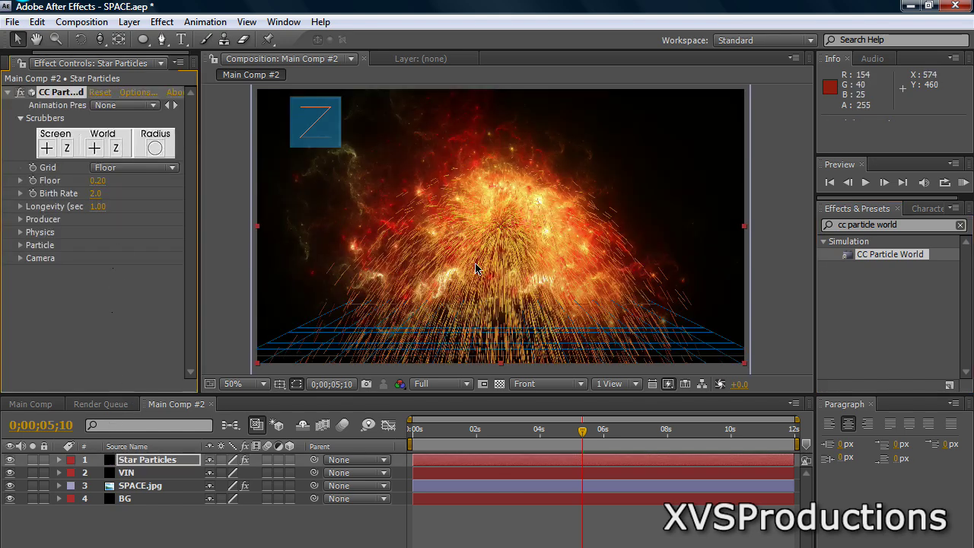
pyautogui.moveTo(582, 436)
pyautogui.mouseDown()
pyautogui.moveTo(411, 440)
pyautogui.moveTo(565, 439)
pyautogui.mouseUp()
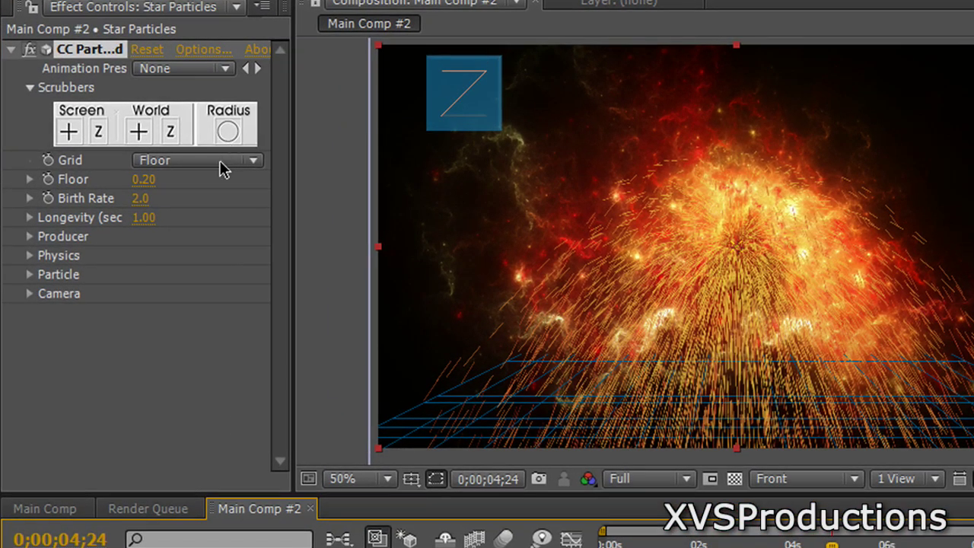
pyautogui.click(219, 160)
pyautogui.click(214, 69)
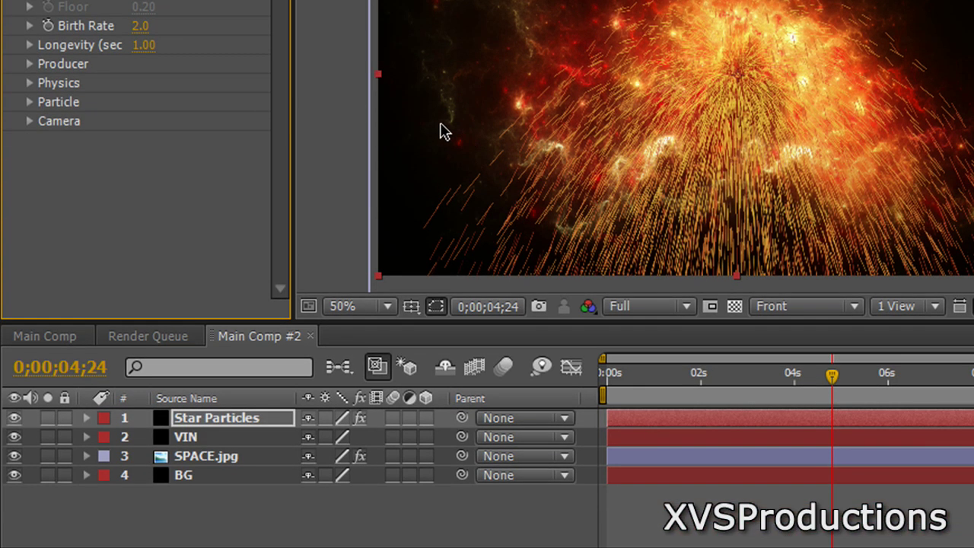
pyautogui.click(426, 420)
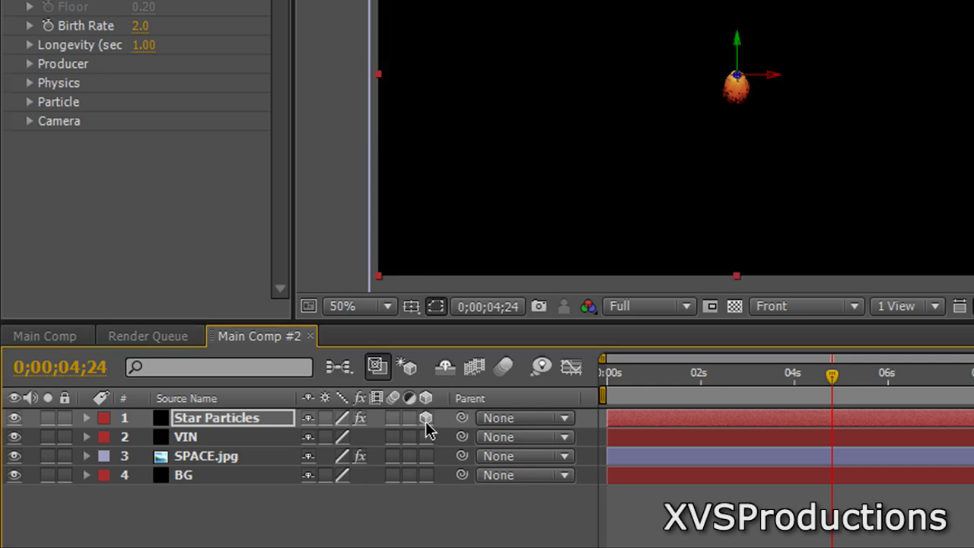
pyautogui.moveTo(829, 381); pyautogui.dragTo(853, 380)
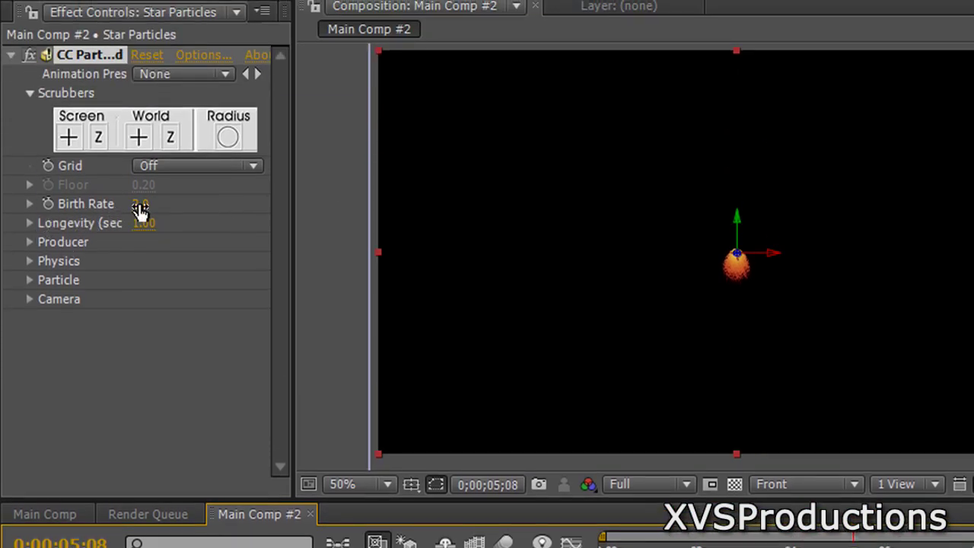
# Step: Set the particle Birth Rate to 2 and Longevity to 100 seconds
pyautogui.click(143, 205)
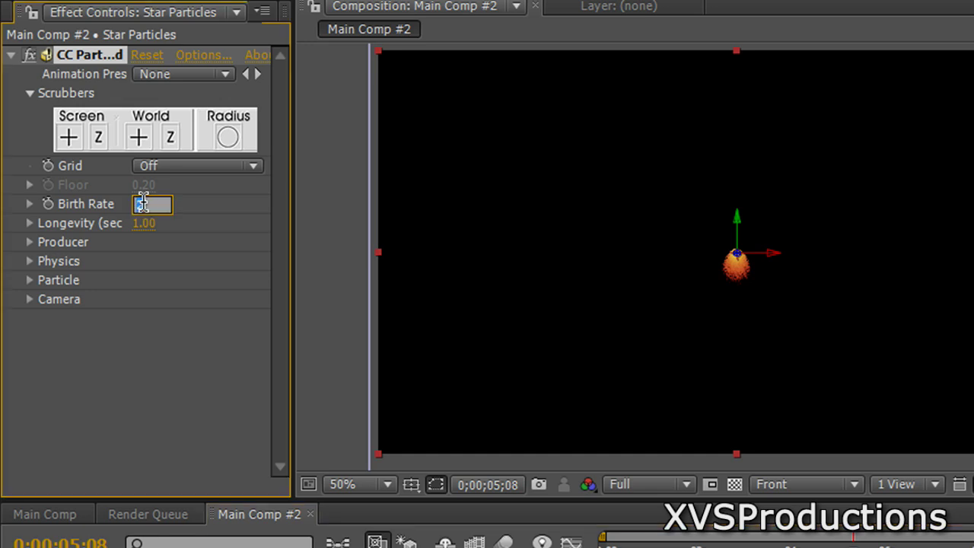
pyautogui.write('2')
pyautogui.press('Return')
pyautogui.click(143, 224)
pyautogui.press('Return')
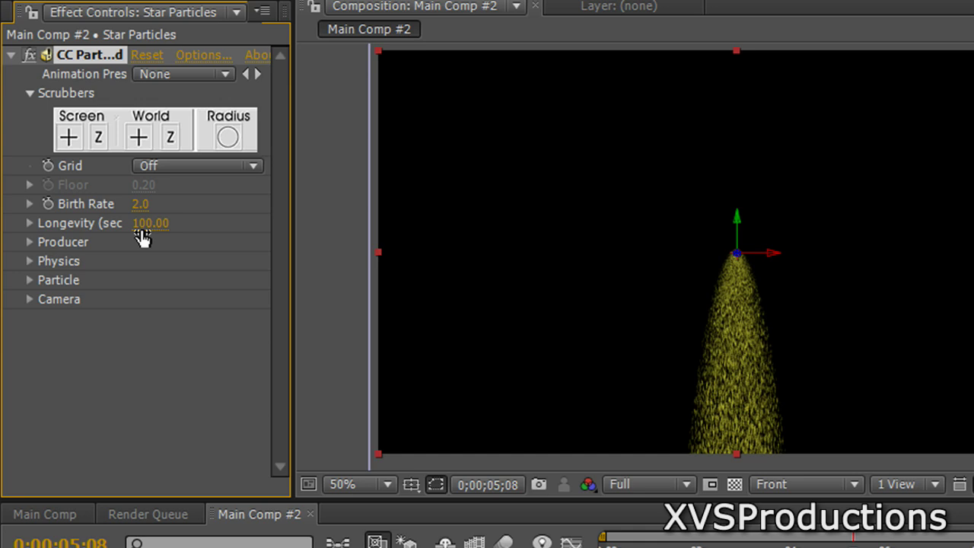
# Step: Set the Producer radii to X 13.36, Y 17.24 and Z 35.64
pyautogui.click(30, 244)
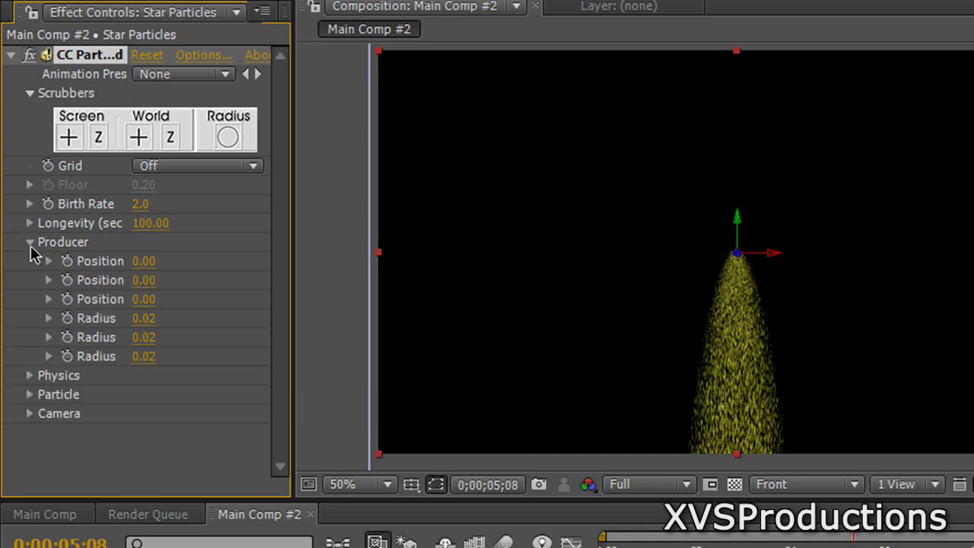
pyautogui.moveTo(292, 359); pyautogui.dragTo(344, 358)
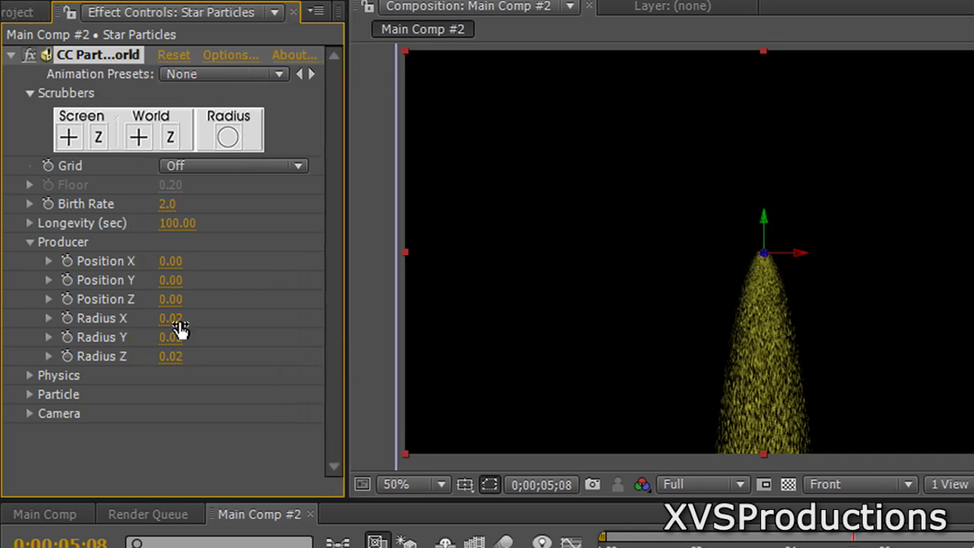
pyautogui.moveTo(171, 320); pyautogui.dragTo(971, 326)
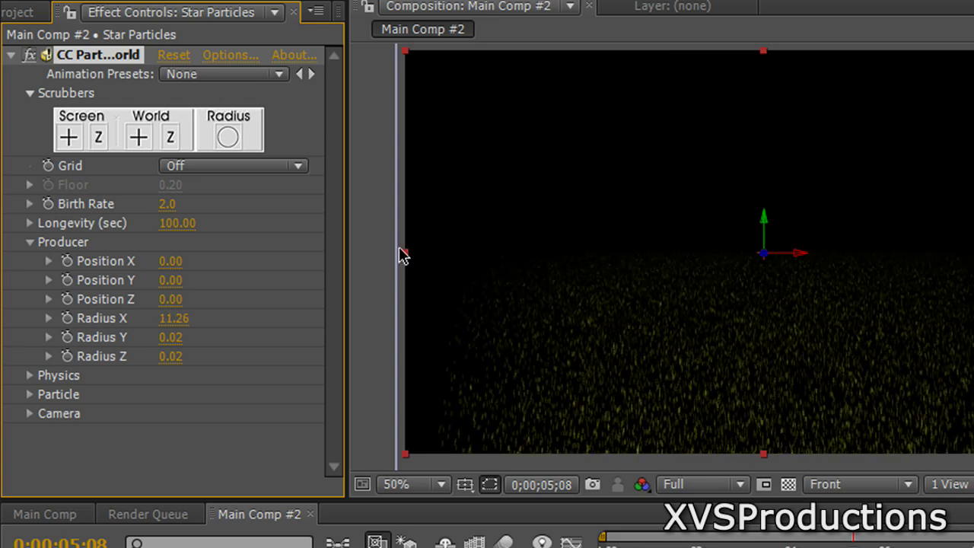
pyautogui.moveTo(181, 319)
pyautogui.mouseDown()
pyautogui.moveTo(209, 325)
pyautogui.moveTo(175, 328)
pyautogui.mouseUp()
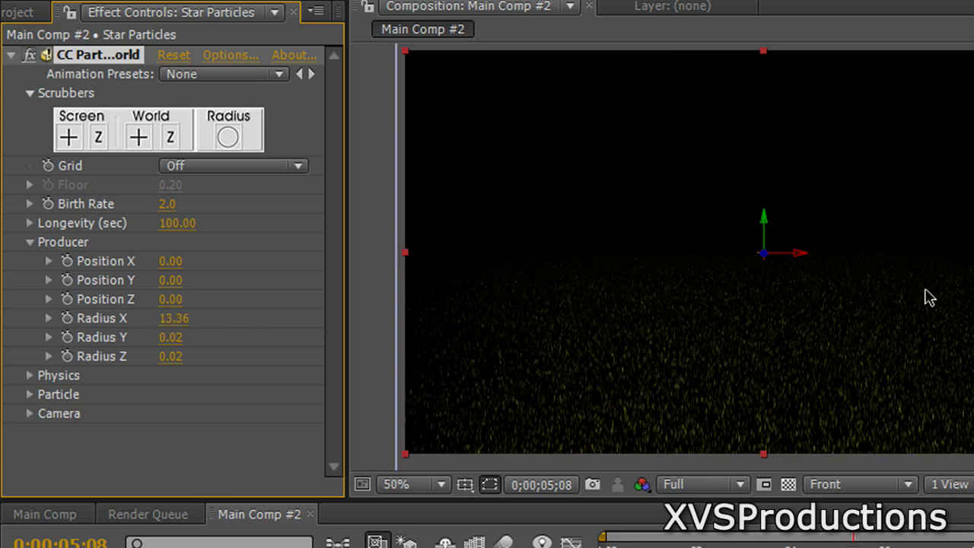
pyautogui.moveTo(173, 339); pyautogui.dragTo(959, 335)
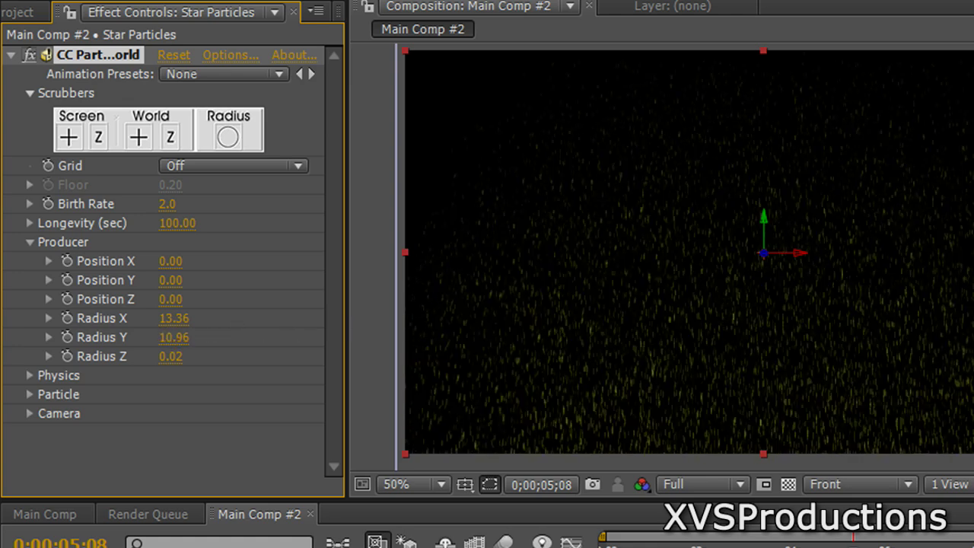
pyautogui.moveTo(188, 338); pyautogui.dragTo(875, 322)
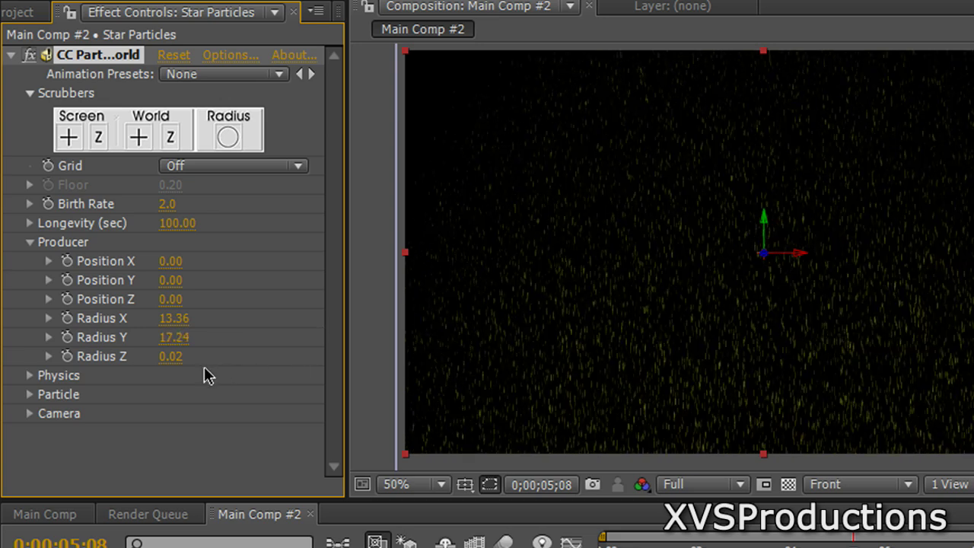
pyautogui.moveTo(170, 361); pyautogui.dragTo(973, 357)
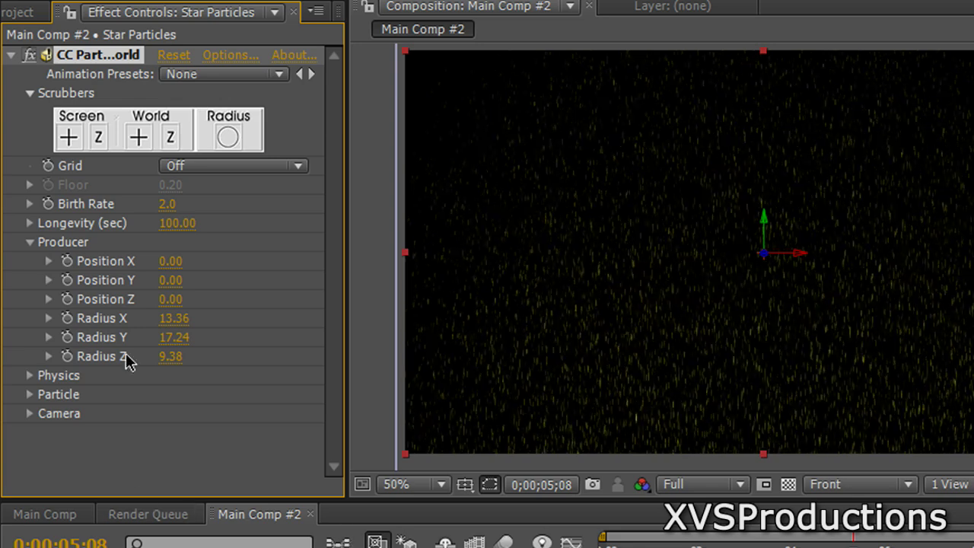
pyautogui.moveTo(181, 358); pyautogui.dragTo(973, 367)
pyautogui.moveTo(164, 359); pyautogui.dragTo(862, 349)
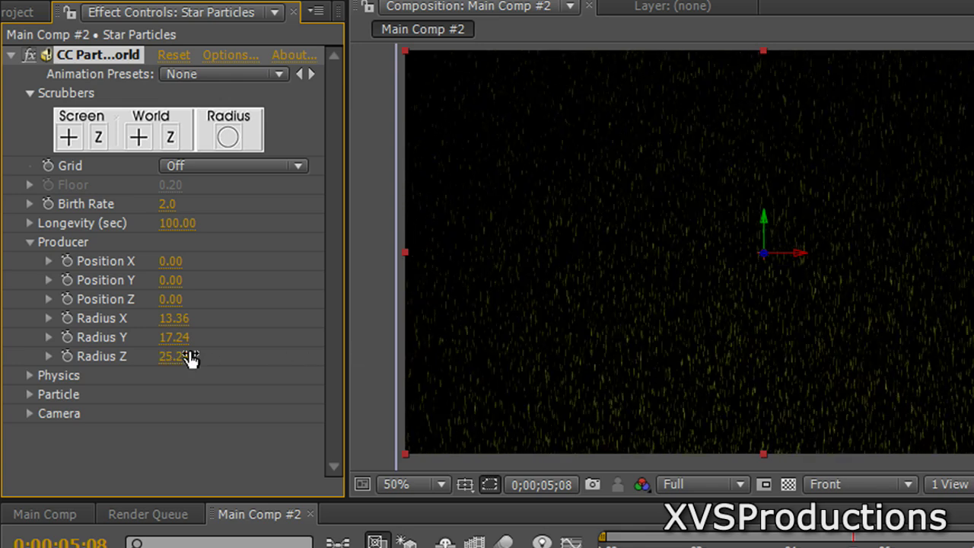
pyautogui.moveTo(191, 358); pyautogui.dragTo(966, 355)
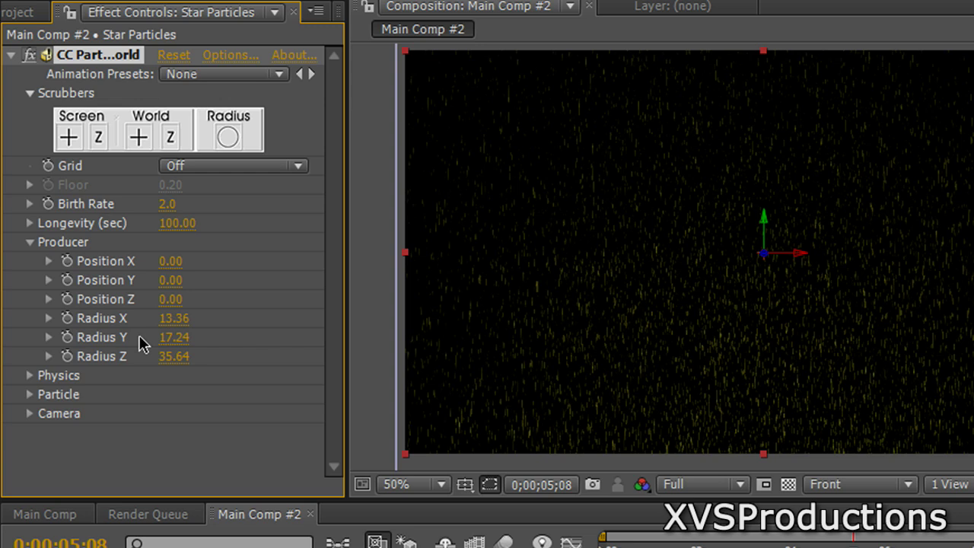
# Step: Set the CC Particle World Physics Velocity to 0.25 and Gravity to 0
pyautogui.click(29, 375)
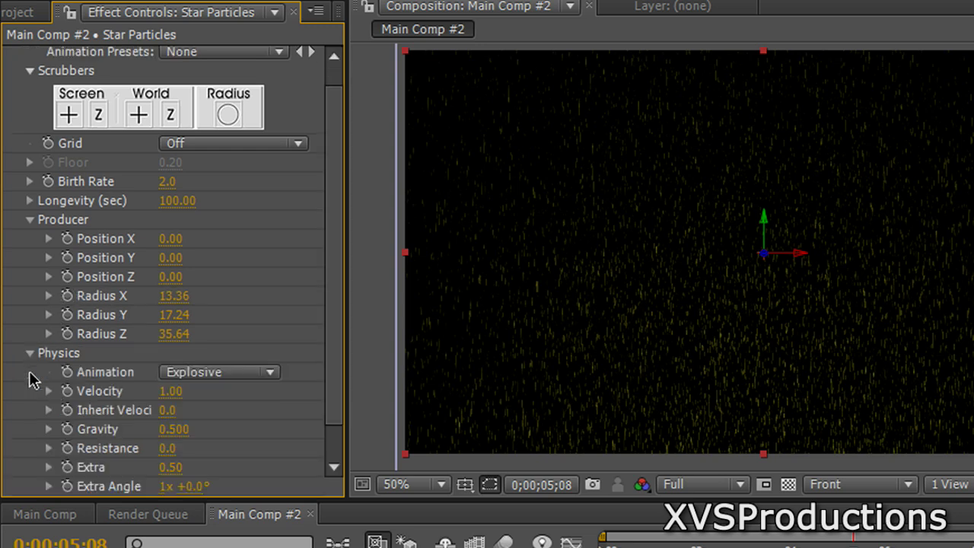
pyautogui.click(168, 393)
pyautogui.write('.25')
pyautogui.press('Return')
pyautogui.scroll(-1, 221, 388)
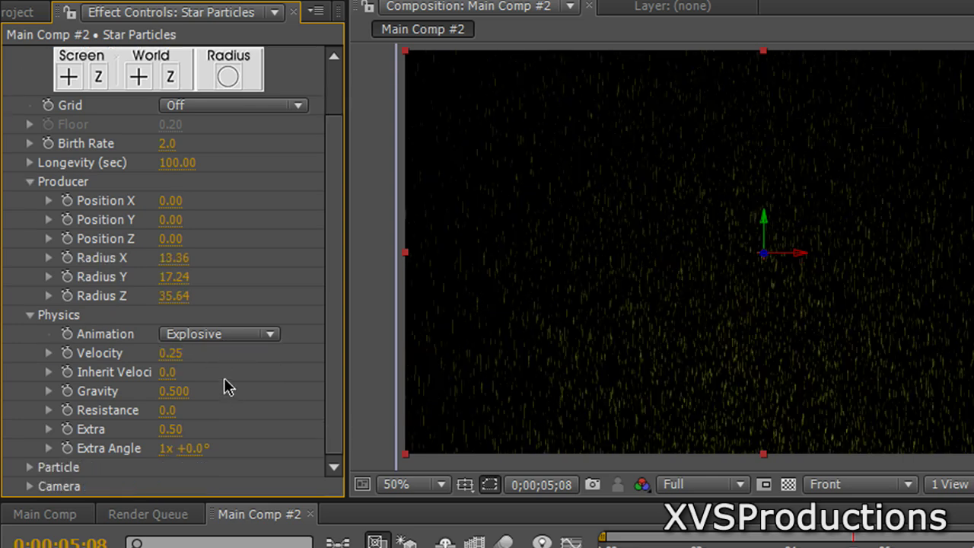
pyautogui.click(170, 391)
pyautogui.write('0.5')
pyautogui.press('Return')
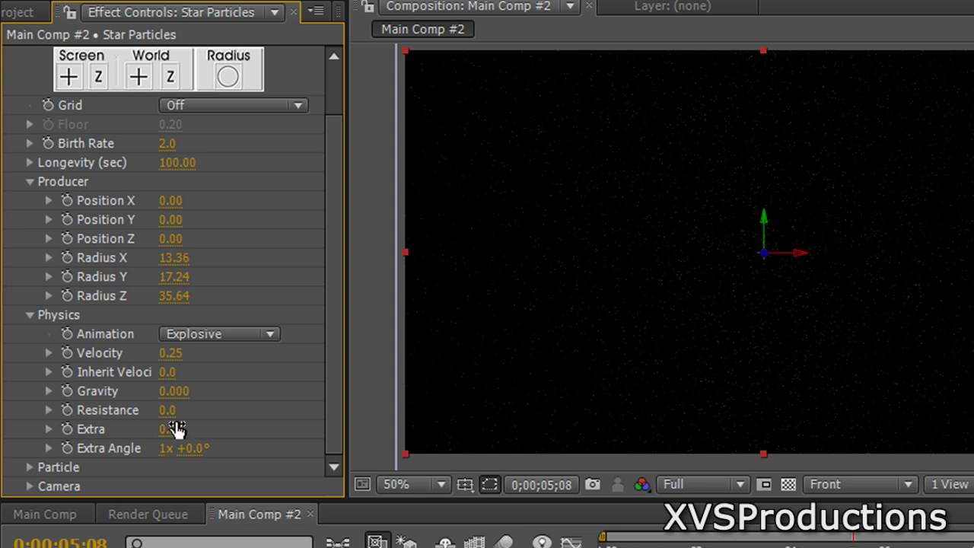
# Step: Set the CC Particle World Particle Type to Shaded Sphere
pyautogui.click(29, 468)
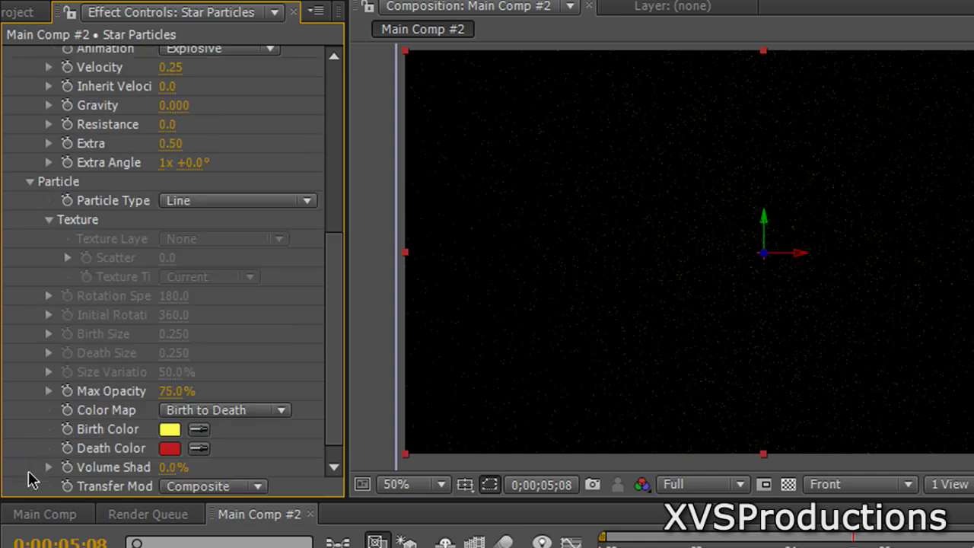
pyautogui.click(272, 202)
pyautogui.click(273, 265)
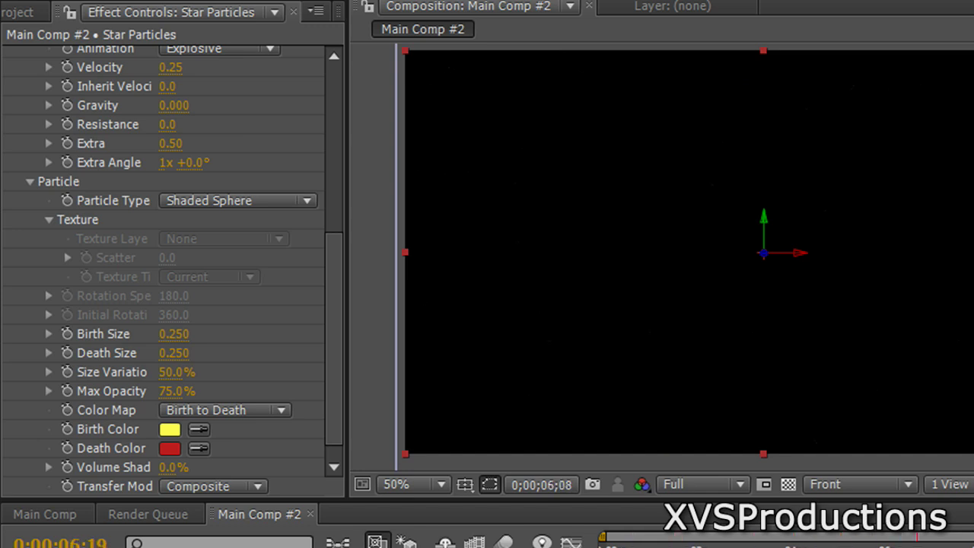
# Step: Set the particles' Birth Size to 0.44 and Death Size to 0.3
pyautogui.click(174, 335)
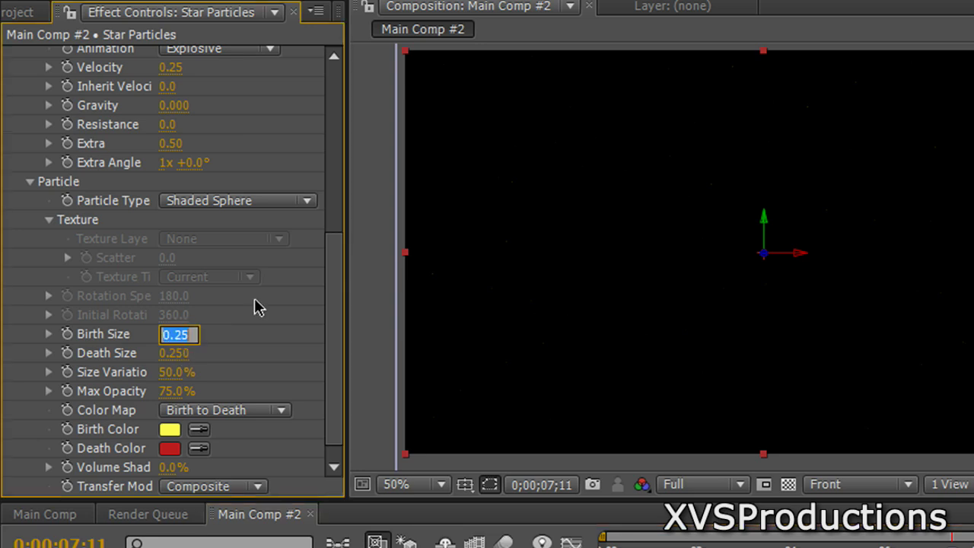
pyautogui.write('.44')
pyautogui.press('Return')
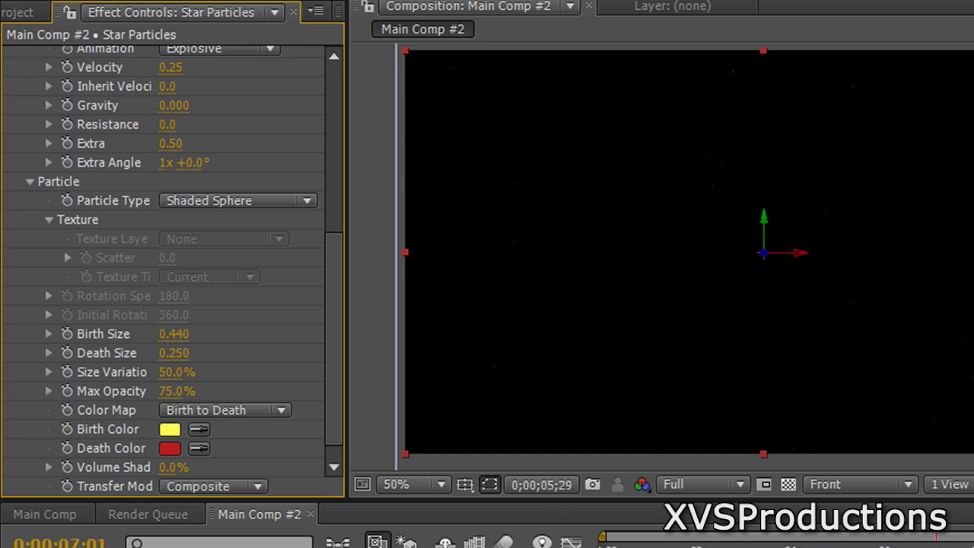
pyautogui.click(178, 355)
pyautogui.write('0.3')
pyautogui.press('Return')
pyautogui.scroll(1, 739, 211)
pyautogui.scroll(-1, 735, 159)
# Step: Give the star particles a white Birth Color and a light grey Death Color
pyautogui.click(177, 431)
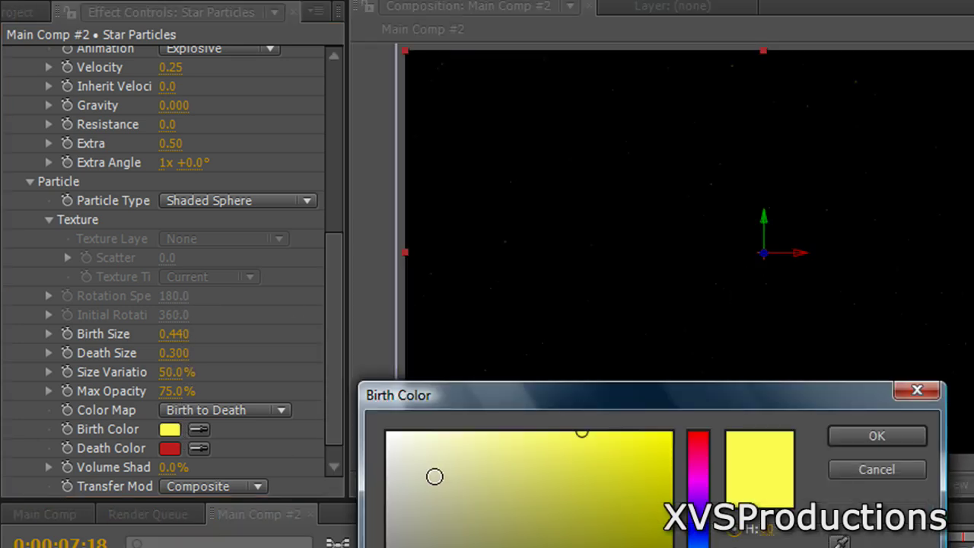
pyautogui.moveTo(425, 452); pyautogui.dragTo(386, 447)
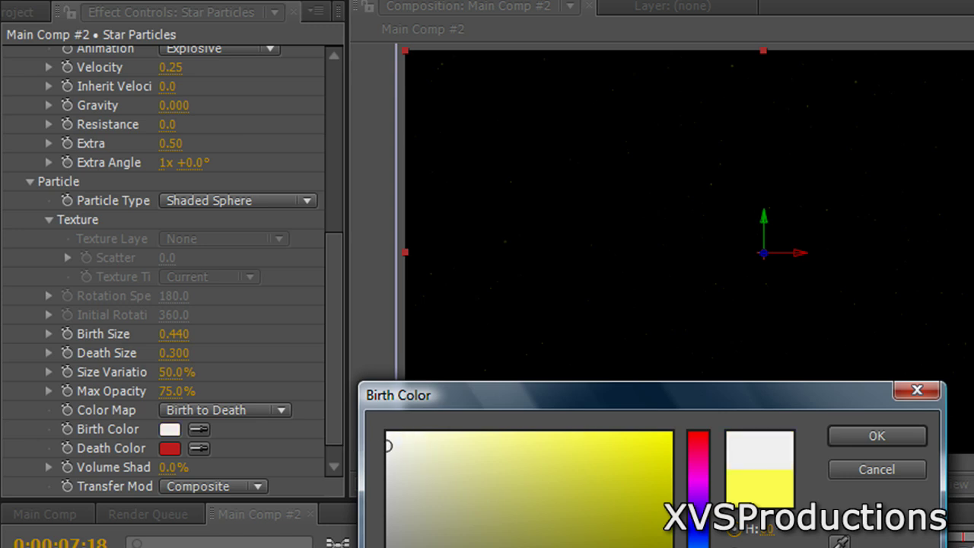
pyautogui.click(877, 436)
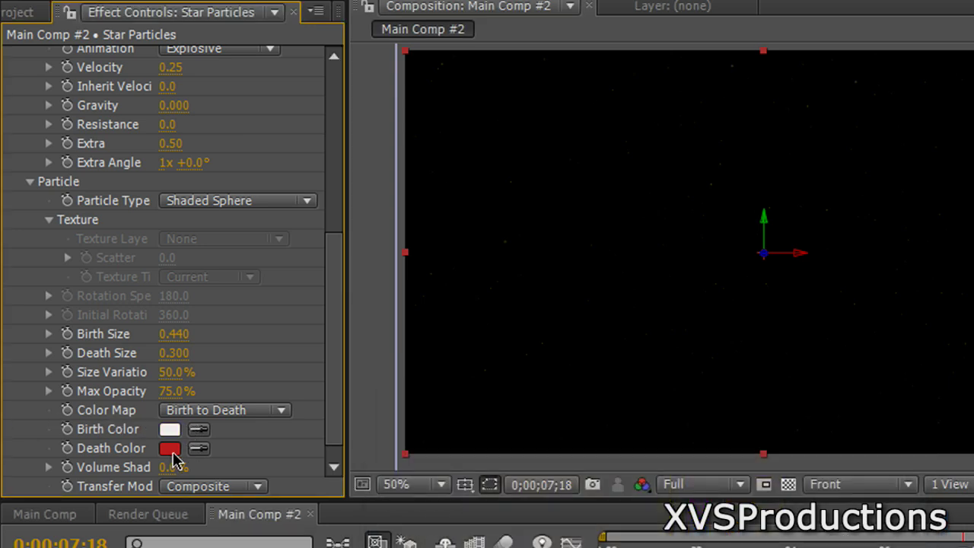
pyautogui.click(172, 452)
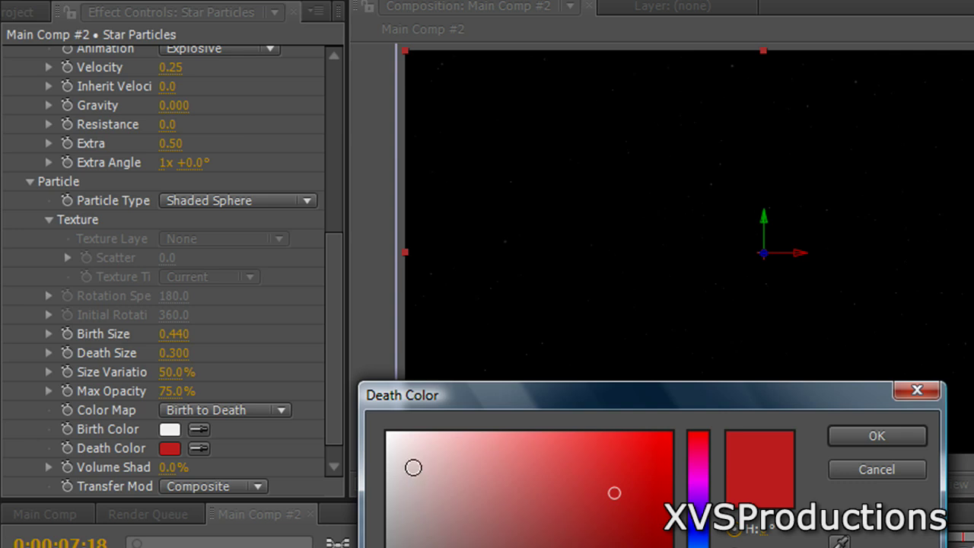
pyautogui.moveTo(396, 514); pyautogui.dragTo(391, 511)
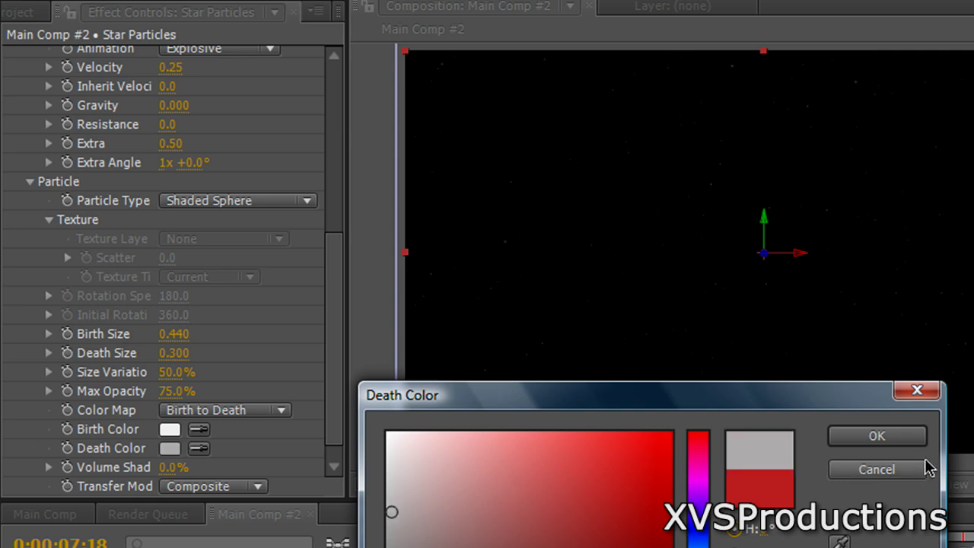
pyautogui.click(876, 439)
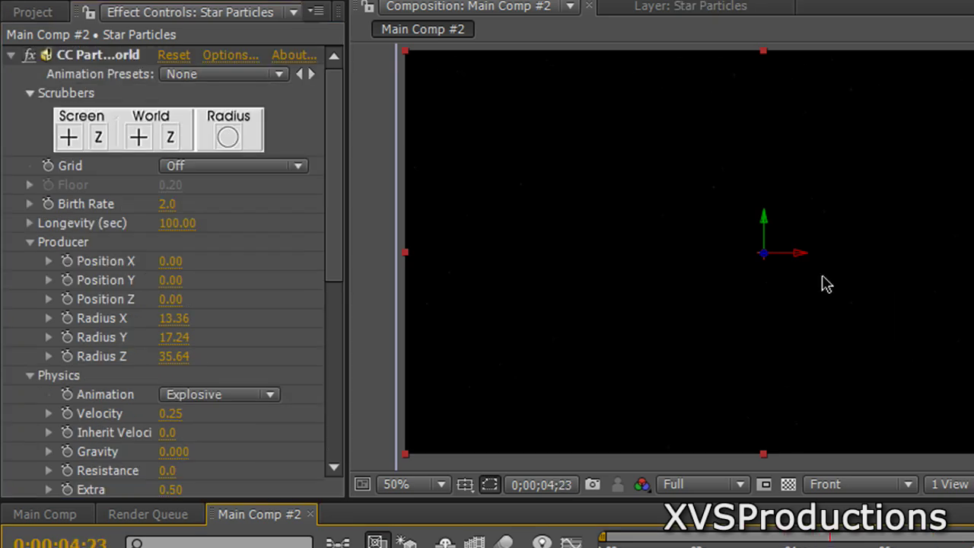
# Step: Make SPACE.jpg a 3D layer and move Star Particles below VIN in the timeline
pyautogui.press('.')
pyautogui.press('.')
pyautogui.press(',')
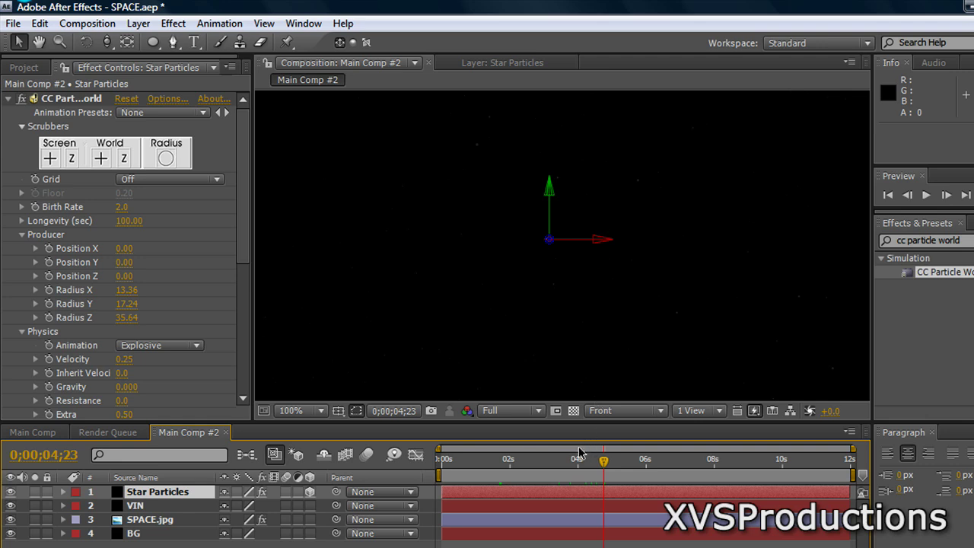
pyautogui.click(183, 522)
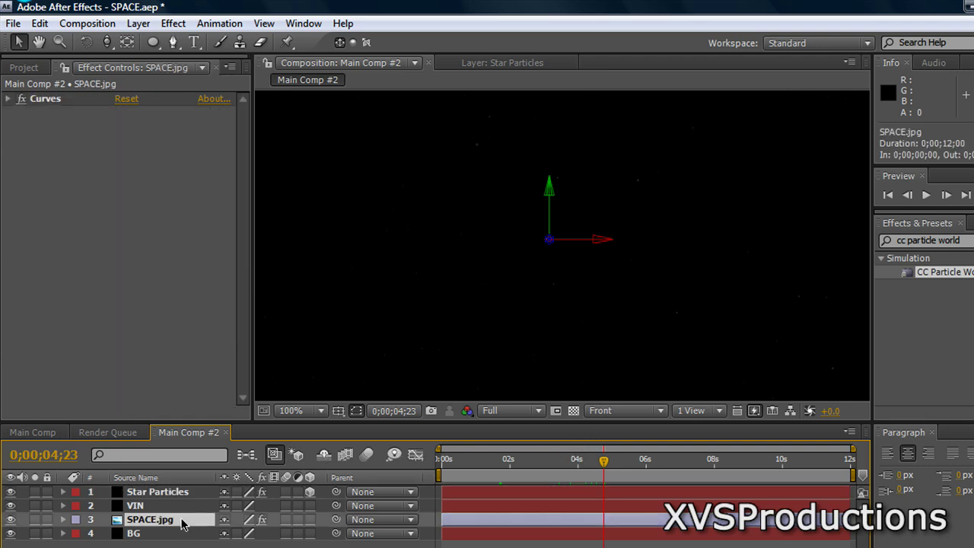
pyautogui.click(309, 520)
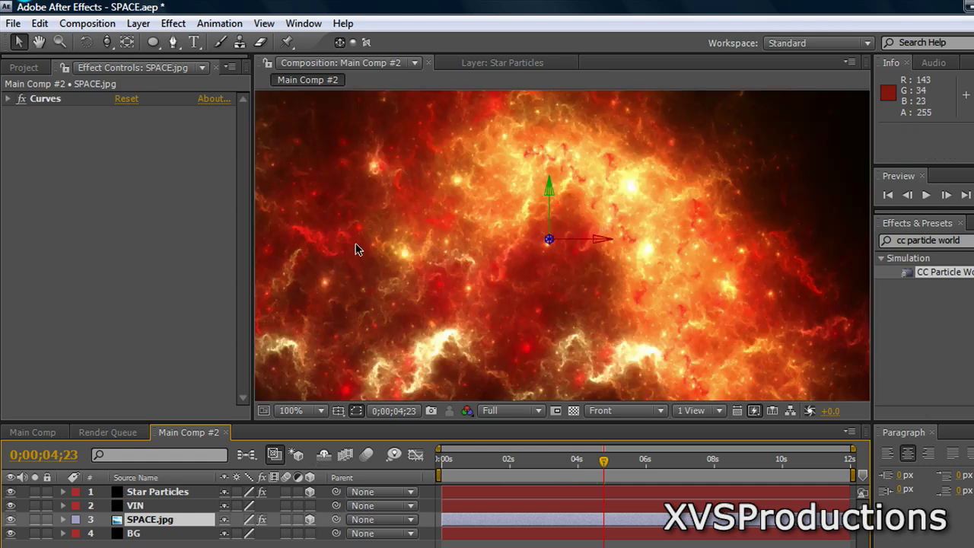
pyautogui.press(',')
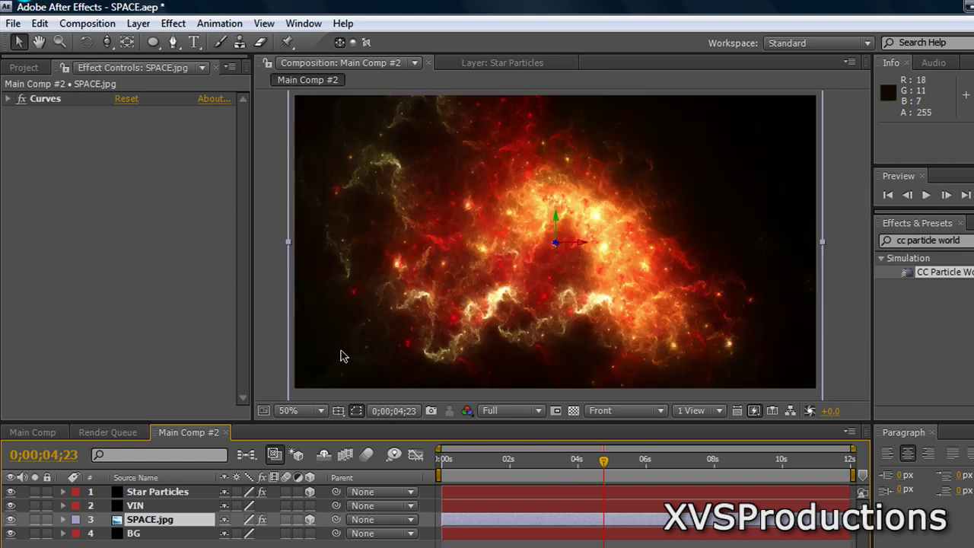
pyautogui.moveTo(164, 493)
pyautogui.mouseDown()
pyautogui.moveTo(170, 517)
pyautogui.moveTo(167, 502)
pyautogui.mouseUp()
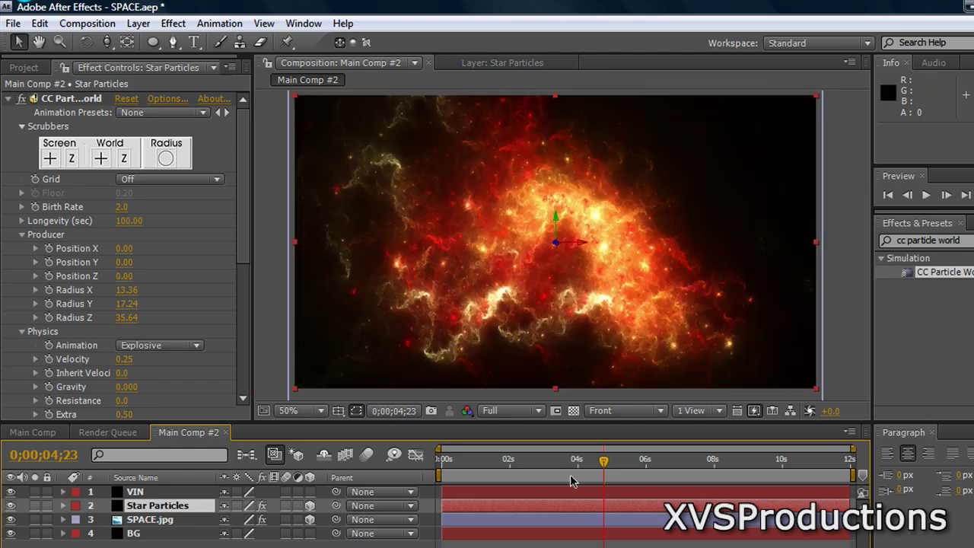
# Step: At a later frame, scrub the stars' Birth Size to 0.86 and Death Size to 0.65
pyautogui.moveTo(604, 463); pyautogui.dragTo(773, 461)
pyautogui.moveTo(659, 458); pyautogui.dragTo(717, 459)
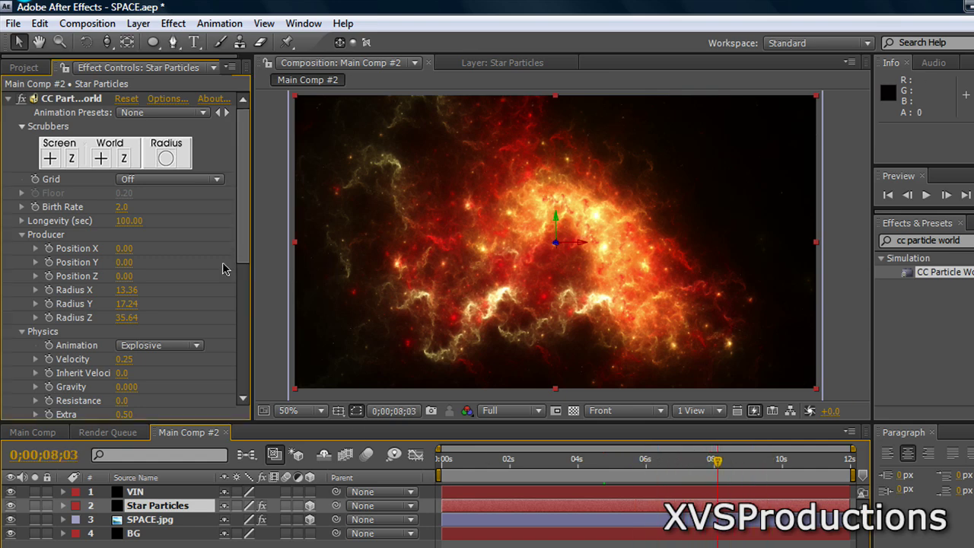
pyautogui.scroll(-6, 226, 270)
pyautogui.moveTo(126, 288); pyautogui.dragTo(167, 295)
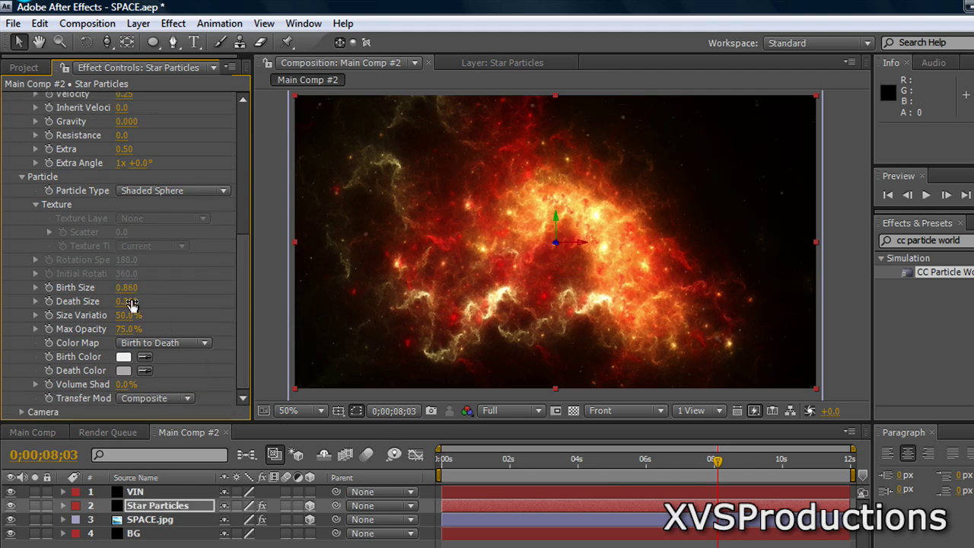
pyautogui.moveTo(129, 301); pyautogui.dragTo(160, 301)
# Step: Set the stars' Max Opacity and Size Variation both to 100%
pyautogui.click(127, 330)
pyautogui.write('100')
pyautogui.press('Return')
pyautogui.click(128, 315)
pyautogui.write('100')
pyautogui.press('Return')
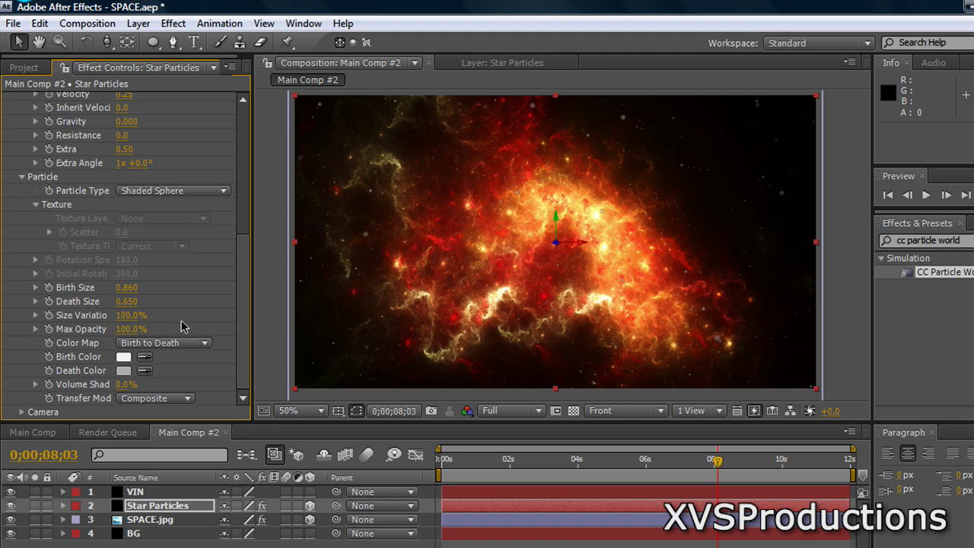
# Step: Add a Stylize > Glow effect to the stars with intensity 6.0 and radius 17.0
pyautogui.click(175, 24)
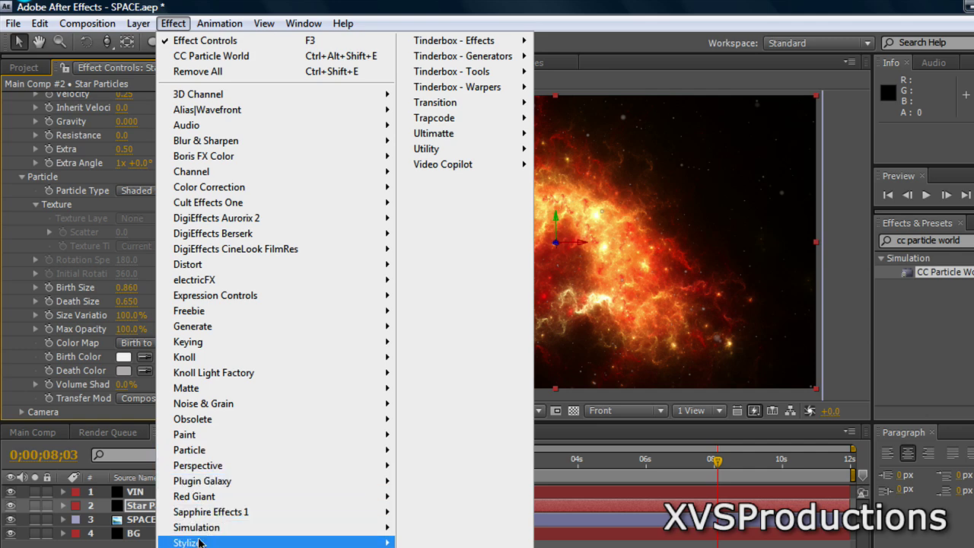
pyautogui.moveTo(352, 542)
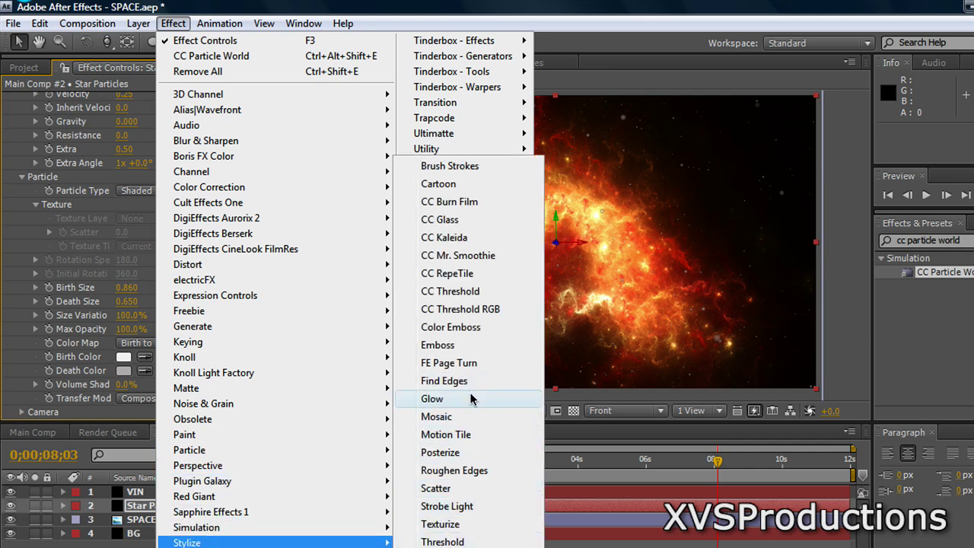
pyautogui.click(466, 399)
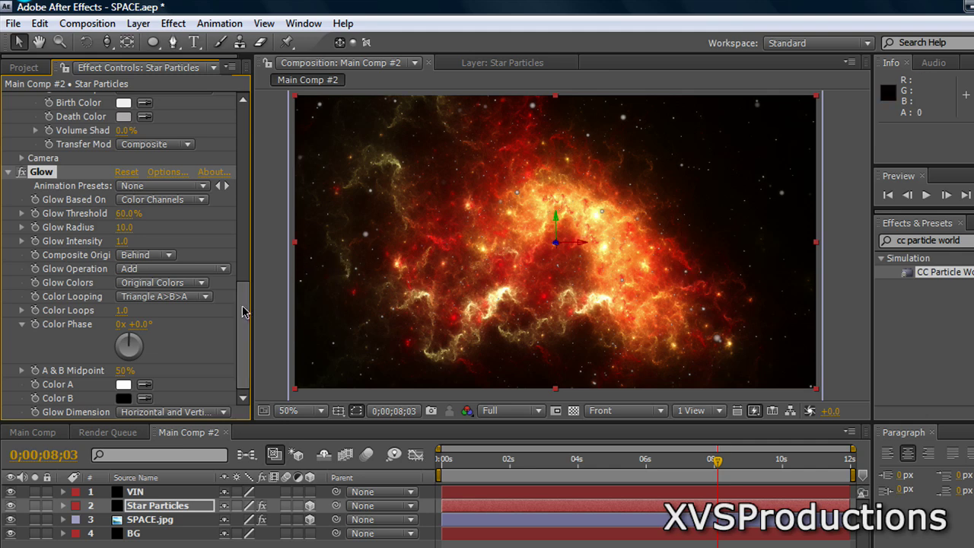
pyautogui.moveTo(121, 240); pyautogui.dragTo(510, 259)
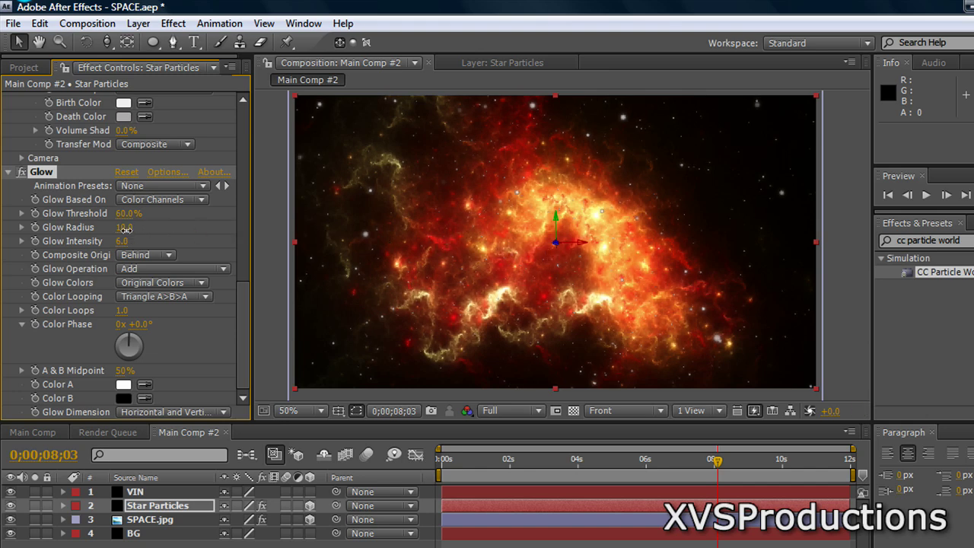
pyautogui.moveTo(116, 232); pyautogui.dragTo(121, 230)
# Step: Reduce the stars' Birth Size from 0.6 to 0.52, then scrub the timeline to preview
pyautogui.scroll(2, 146, 260)
pyautogui.scroll(3, 148, 274)
pyautogui.scroll(1, 148, 272)
pyautogui.click(127, 253)
pyautogui.write('0.')
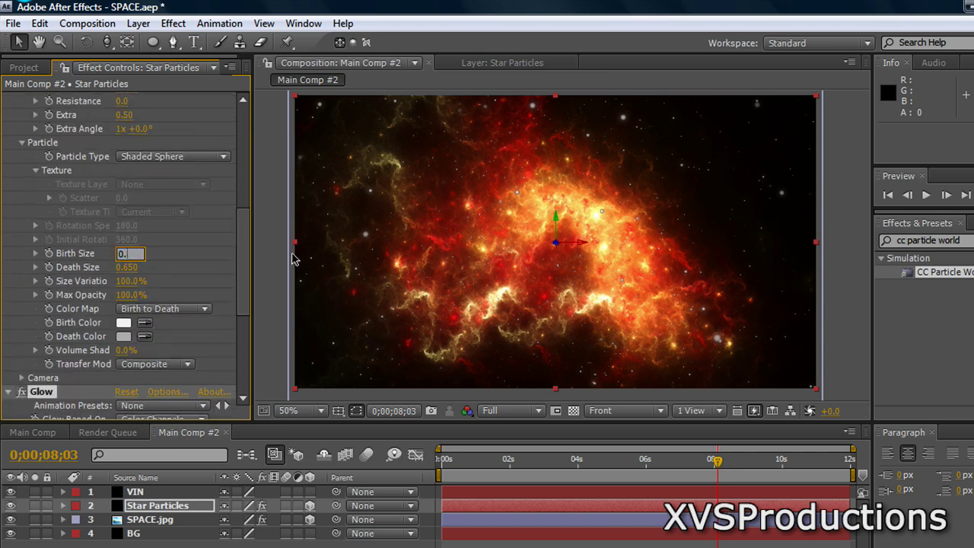
pyautogui.write('6')
pyautogui.press('Return')
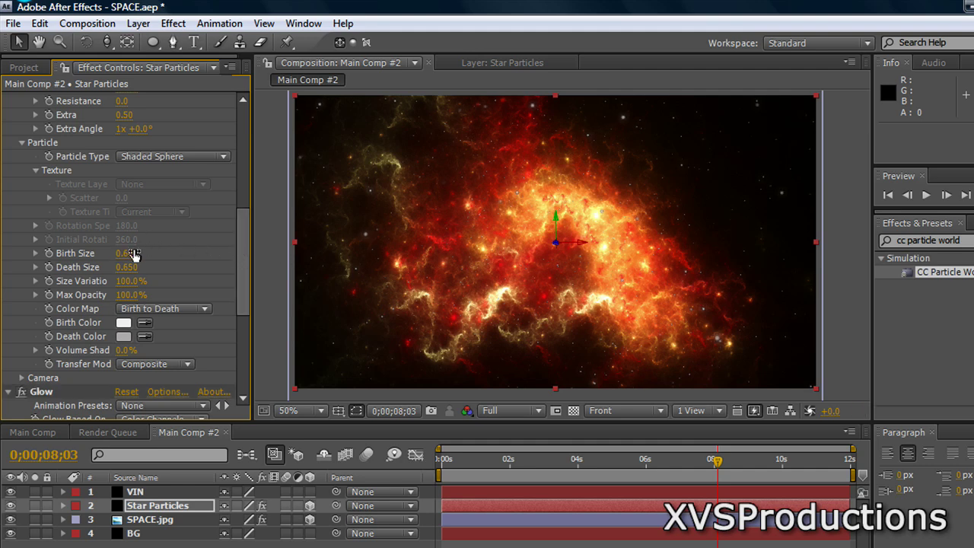
pyautogui.click(130, 253)
pyautogui.write('.52')
pyautogui.press('Return')
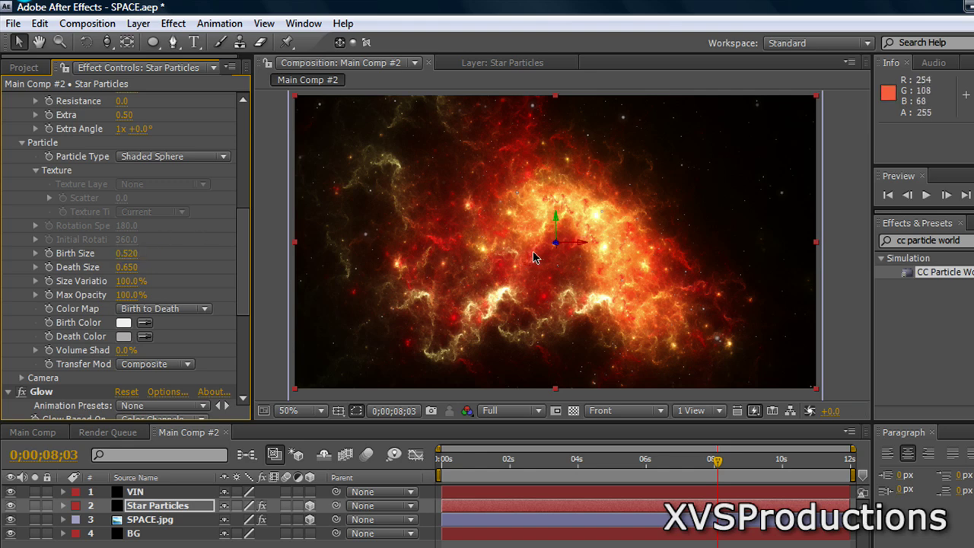
pyautogui.click(715, 459)
pyautogui.moveTo(599, 468); pyautogui.dragTo(529, 469)
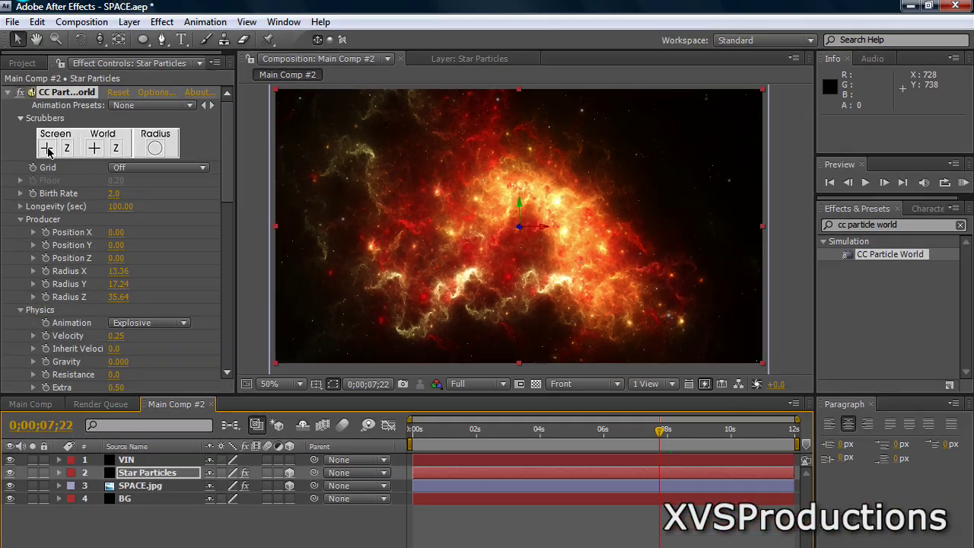
# Step: Collapse the CC Particle World and Glow entries in Effect Controls and deselect them
pyautogui.click(9, 92)
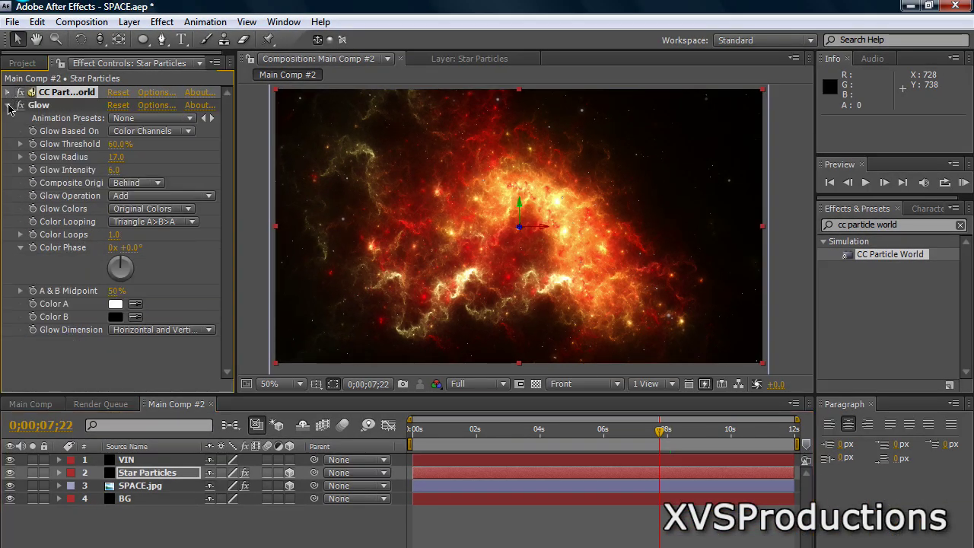
pyautogui.click(9, 105)
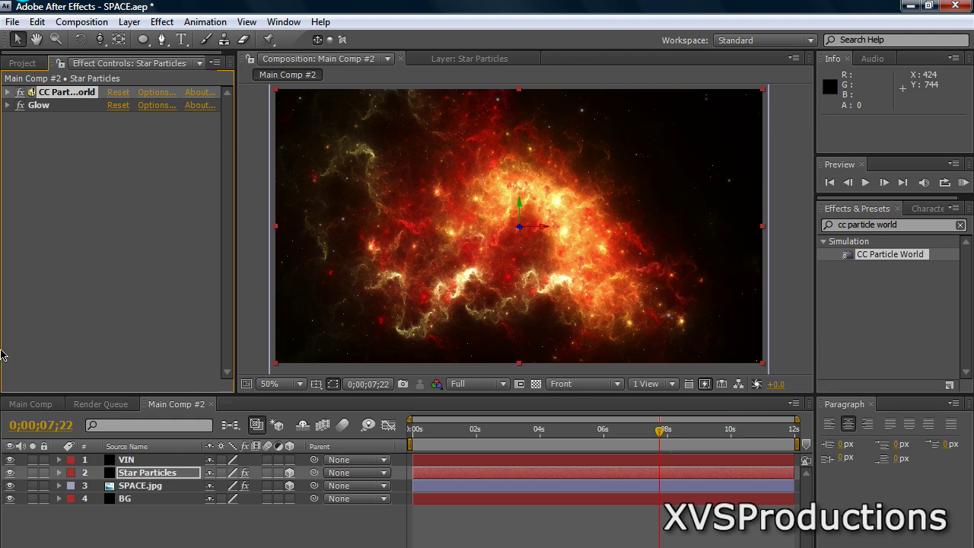
pyautogui.click(88, 330)
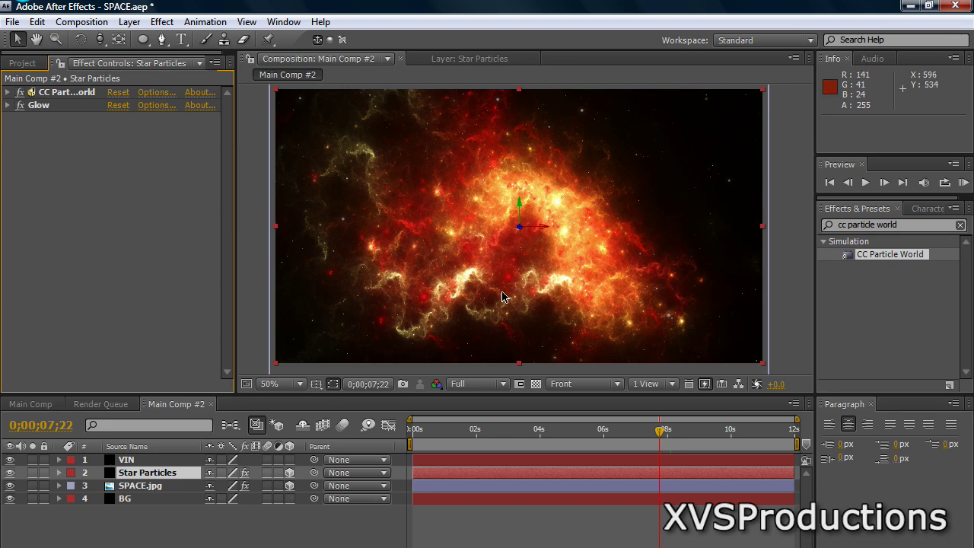